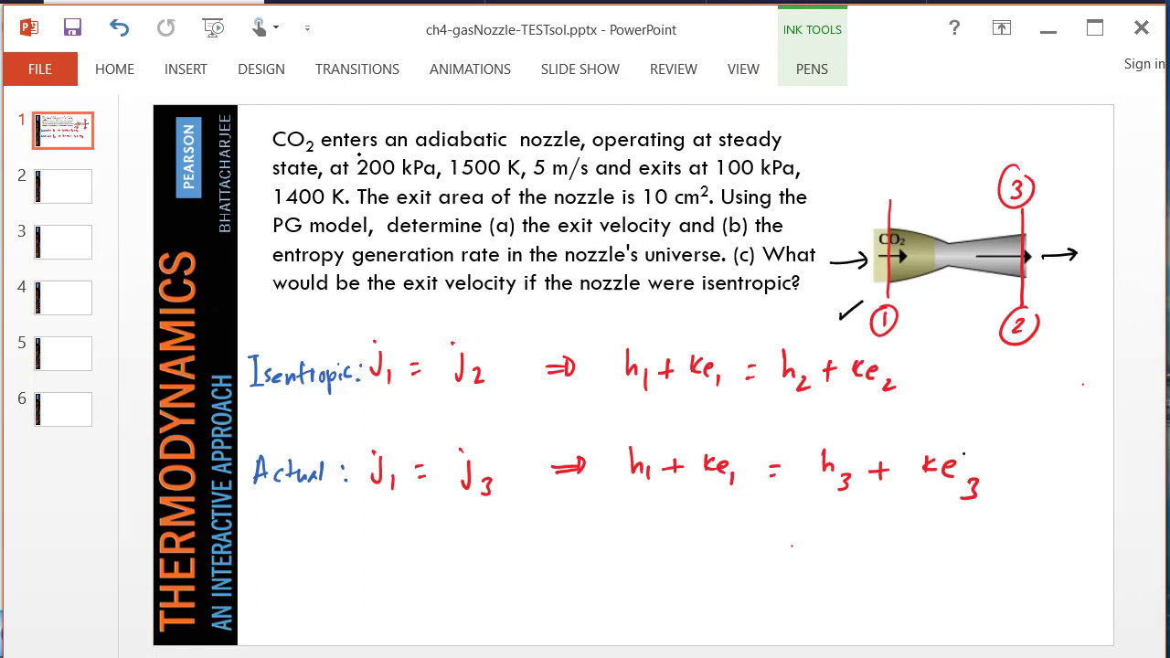
- Circle the inlet conditions in the problem text and annotate the isentropic equation with underlines and a circled "s2 = s1"
mouse_move(366, 149)
mouse_down()
mouse_move(365, 196)
mouse_move(590, 157)
mouse_move(345, 155)
mouse_up()
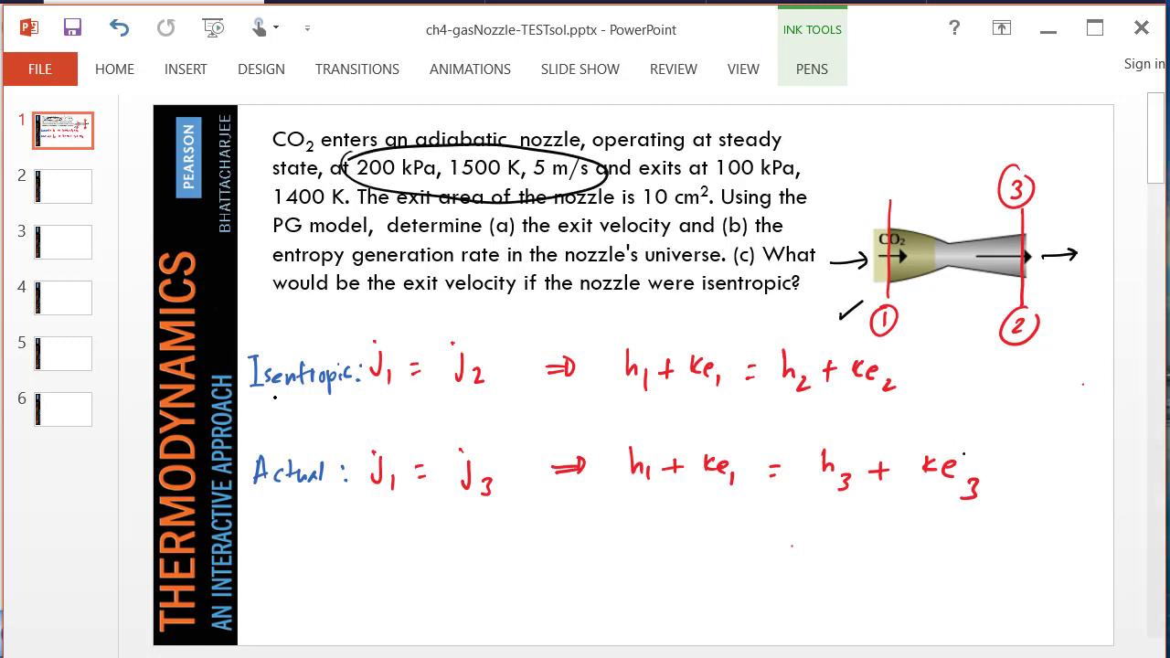
drag(259, 402, 352, 395)
mouse_move(369, 401)
mouse_down()
mouse_move(494, 393)
mouse_move(568, 431)
mouse_up()
drag(580, 418, 593, 417)
drag(580, 424, 623, 428)
mouse_move(533, 397)
mouse_down()
mouse_move(539, 438)
mouse_move(526, 403)
mouse_up()
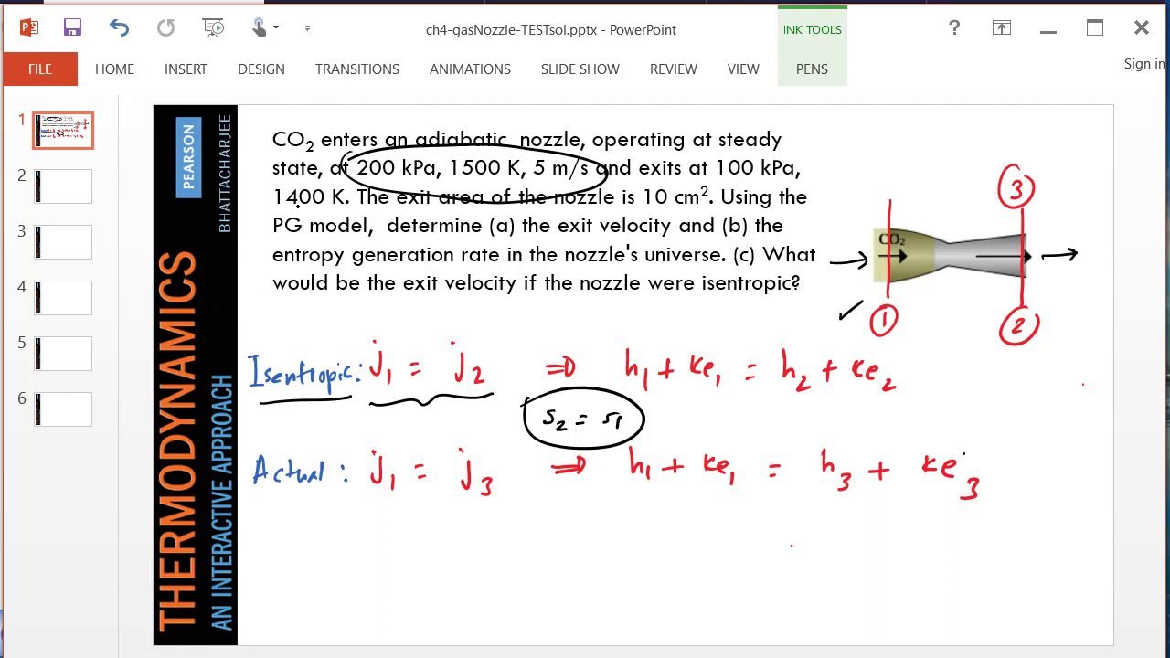
- Circle the exit values 1400 K, 100 kPa and 10 cm² in the problem text and tick state 3 on the nozzle sketch
mouse_move(297, 173)
mouse_down()
mouse_move(346, 200)
mouse_move(335, 186)
mouse_up()
mouse_move(760, 142)
mouse_down()
mouse_move(727, 155)
mouse_move(772, 153)
mouse_move(696, 225)
mouse_move(728, 186)
mouse_up()
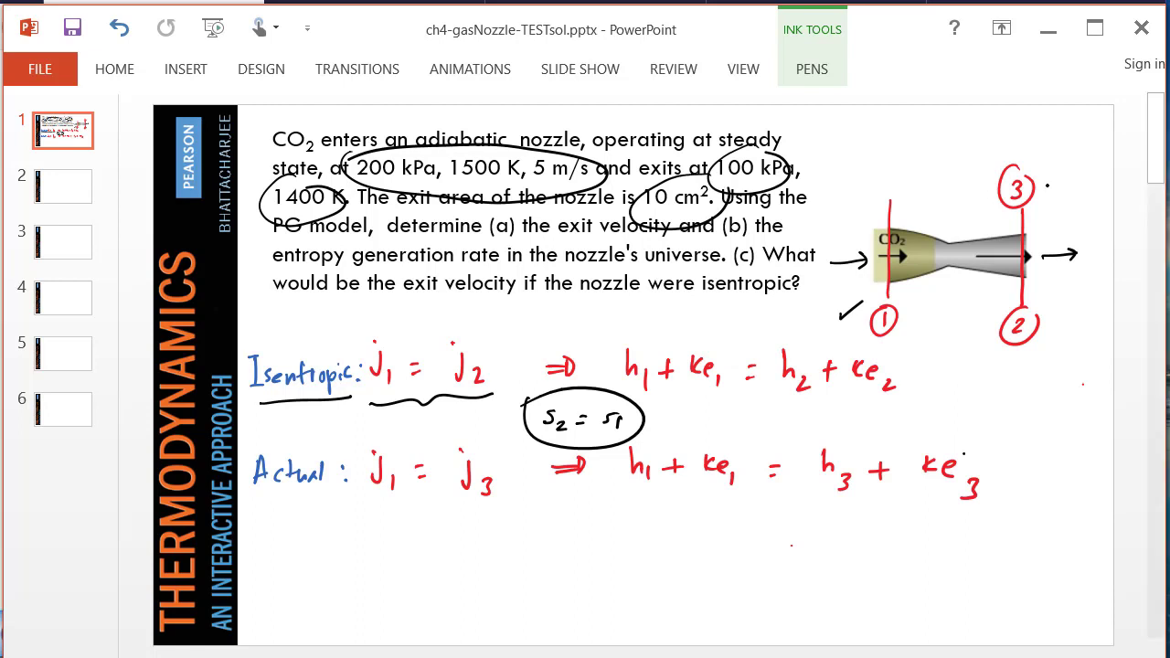
drag(1042, 172, 1060, 164)
- Handwrite "A2=?" beside the circled isentropic condition between the two energy equations
mouse_move(700, 427)
mouse_down()
mouse_move(702, 403)
mouse_move(712, 423)
mouse_move(755, 422)
mouse_move(745, 422)
mouse_up()
click(755, 428)
click(734, 420)
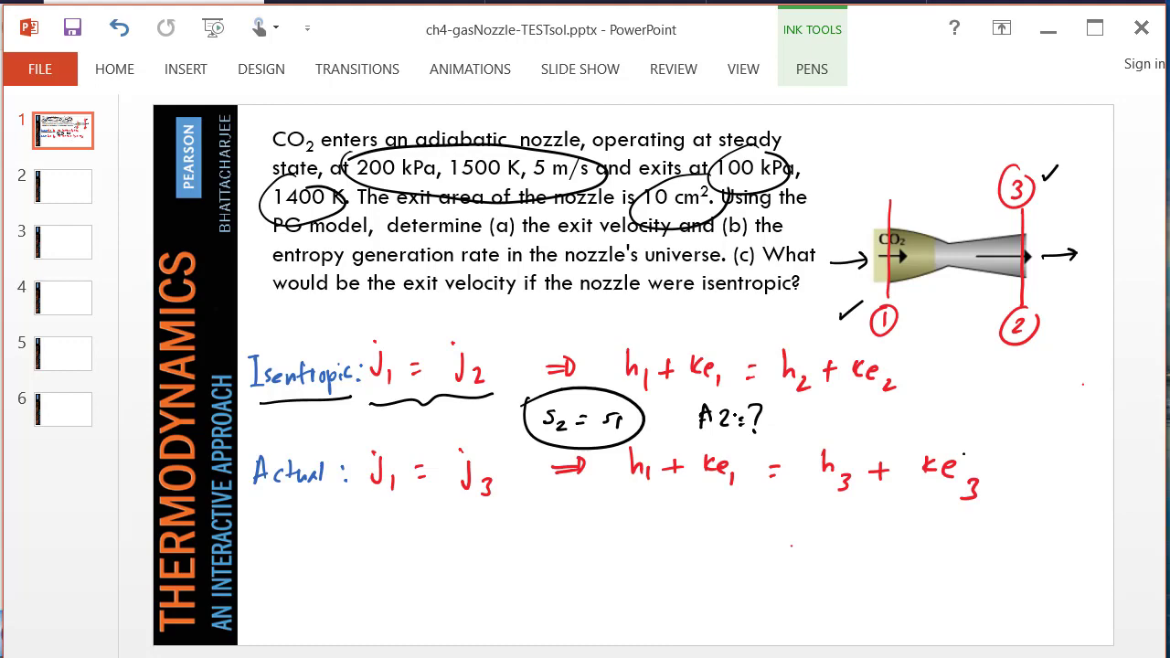
click(63, 186)
click(63, 130)
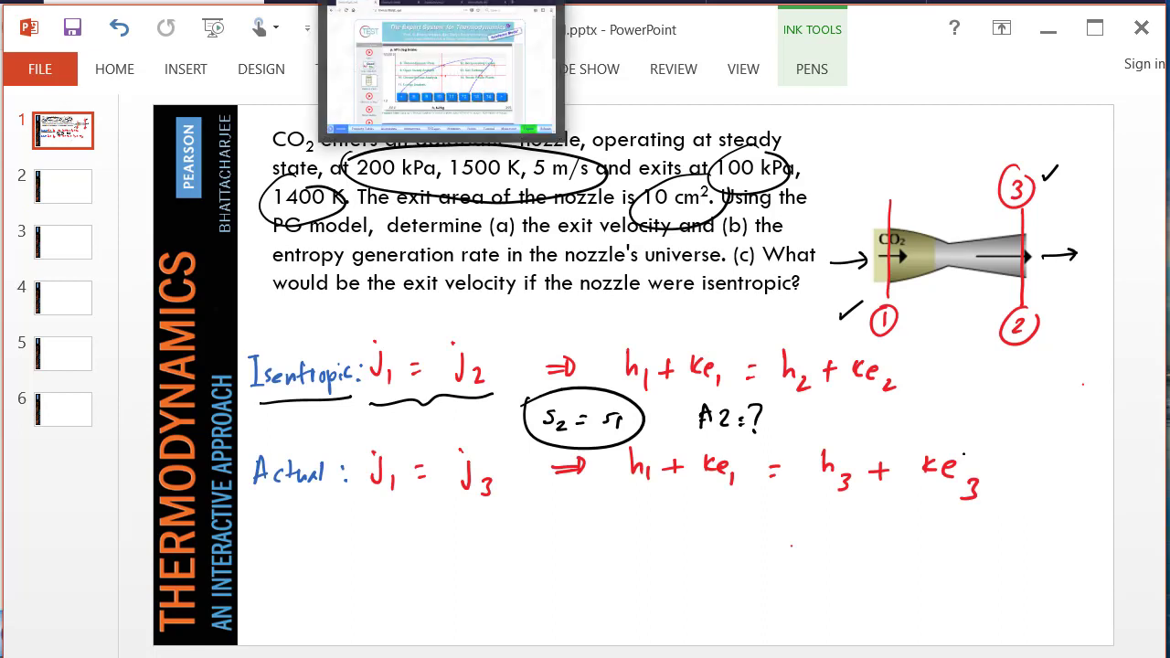
- Switch to the thermofluids.net browser window and open the PG Model TESTapp for a Single-Flow Device
click(366, 32)
click(544, 646)
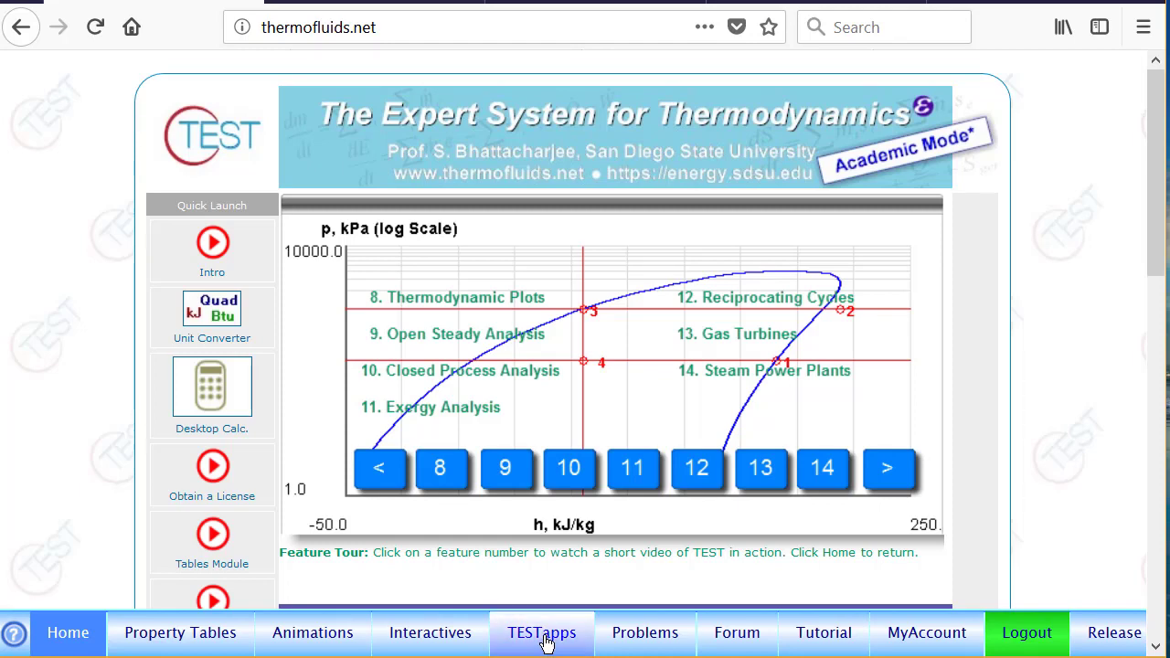
drag(1157, 265, 1162, 468)
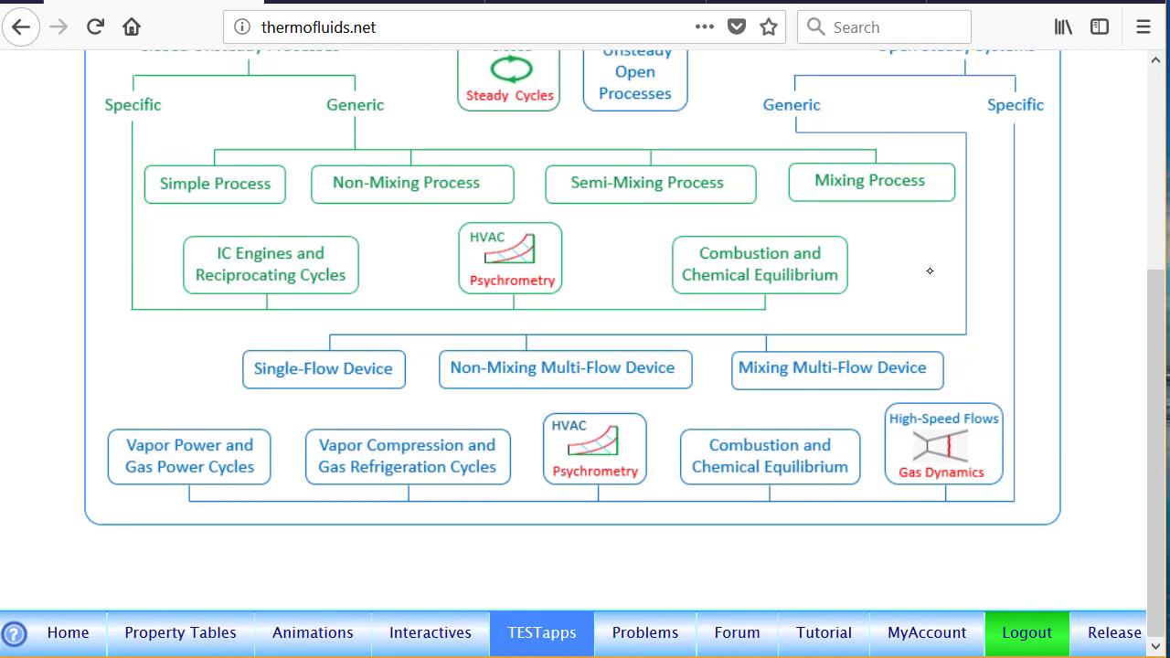
click(332, 370)
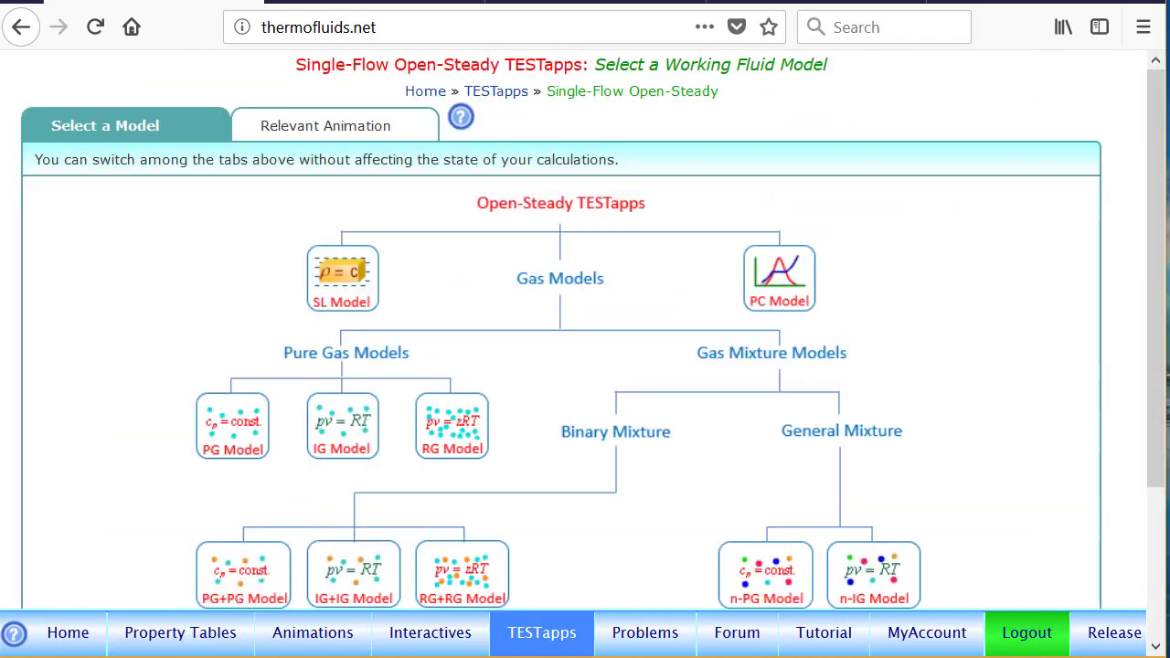
click(225, 430)
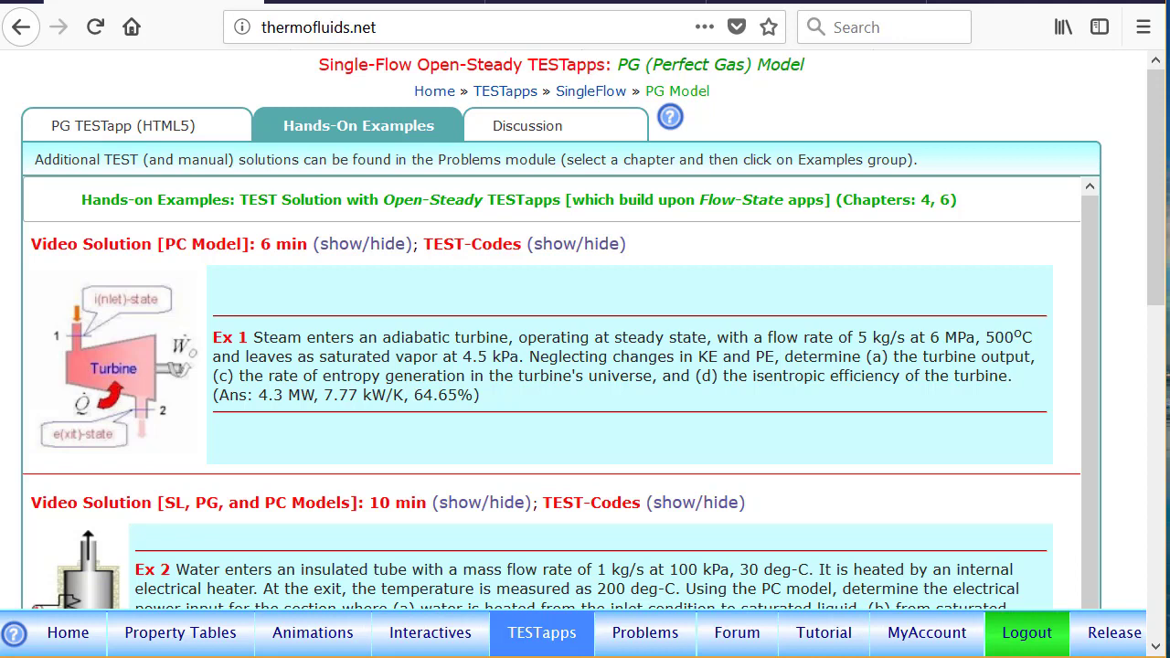
click(96, 127)
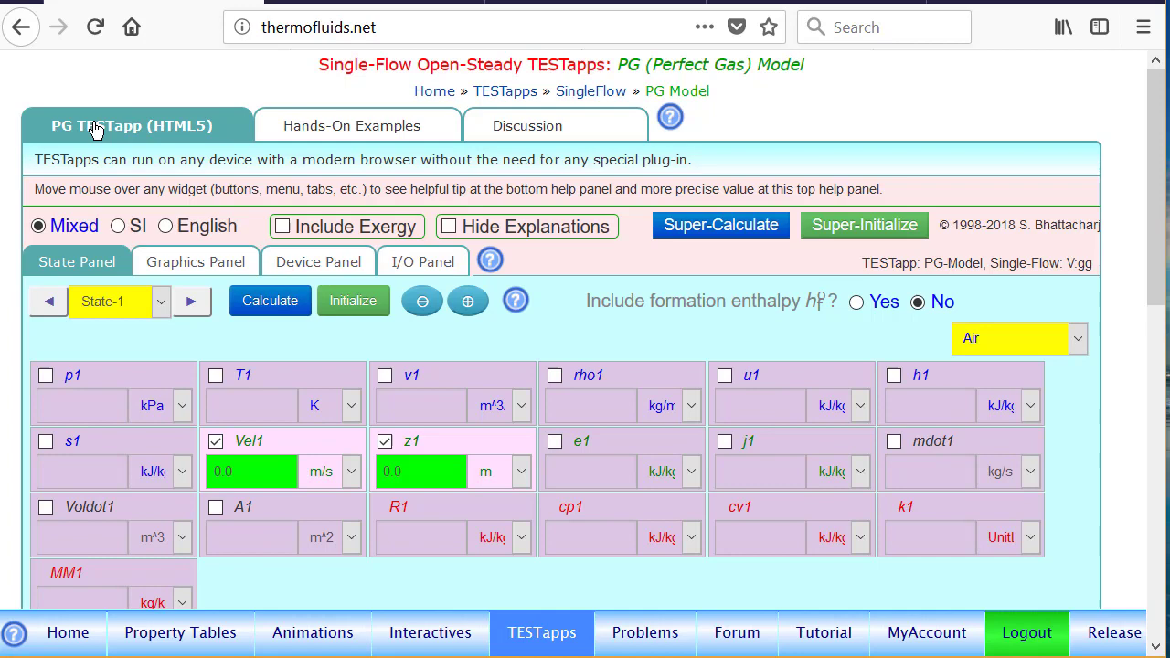
- Choose CO2 as the working fluid for the flow states
scroll(1155, 183, down, 3)
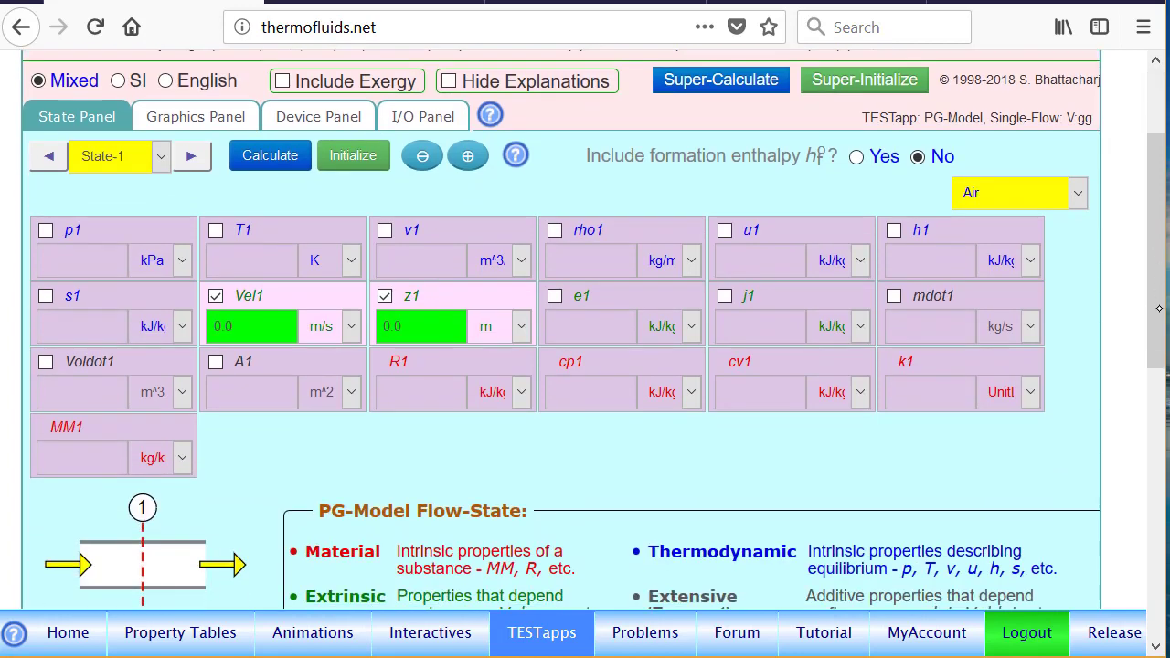
click(1072, 187)
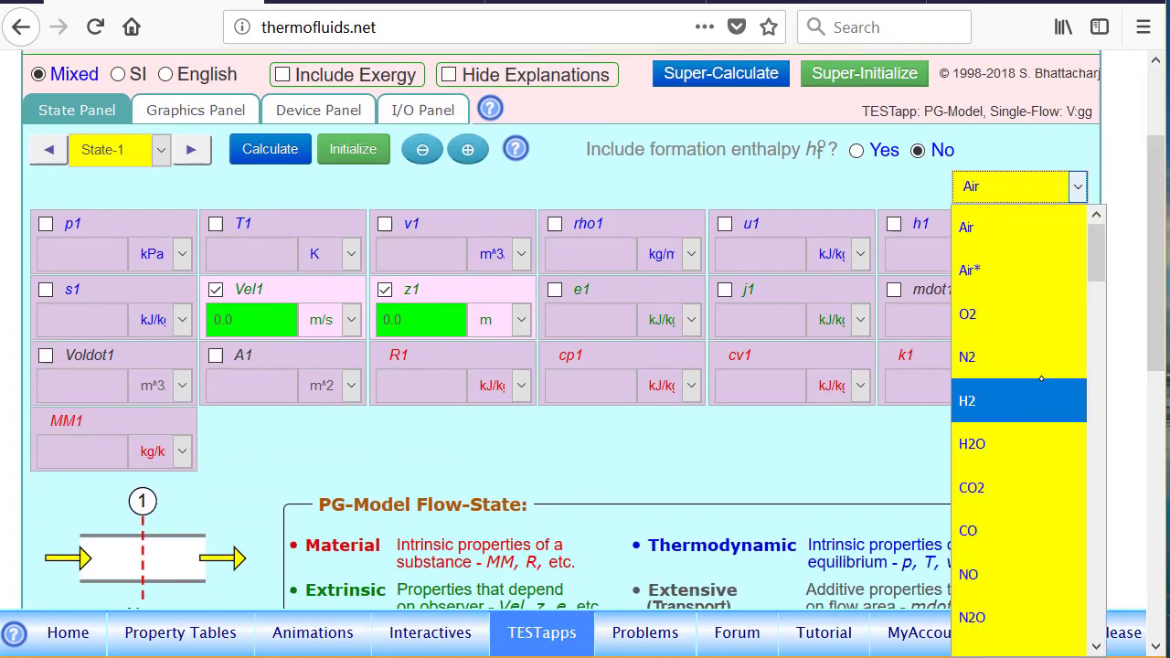
click(1024, 489)
- Define State-1 with p1 of 200 kPa, T1 of 1500 K and Vel1 of 5 m/s, and calculate it
scroll(108, 326, up, 2)
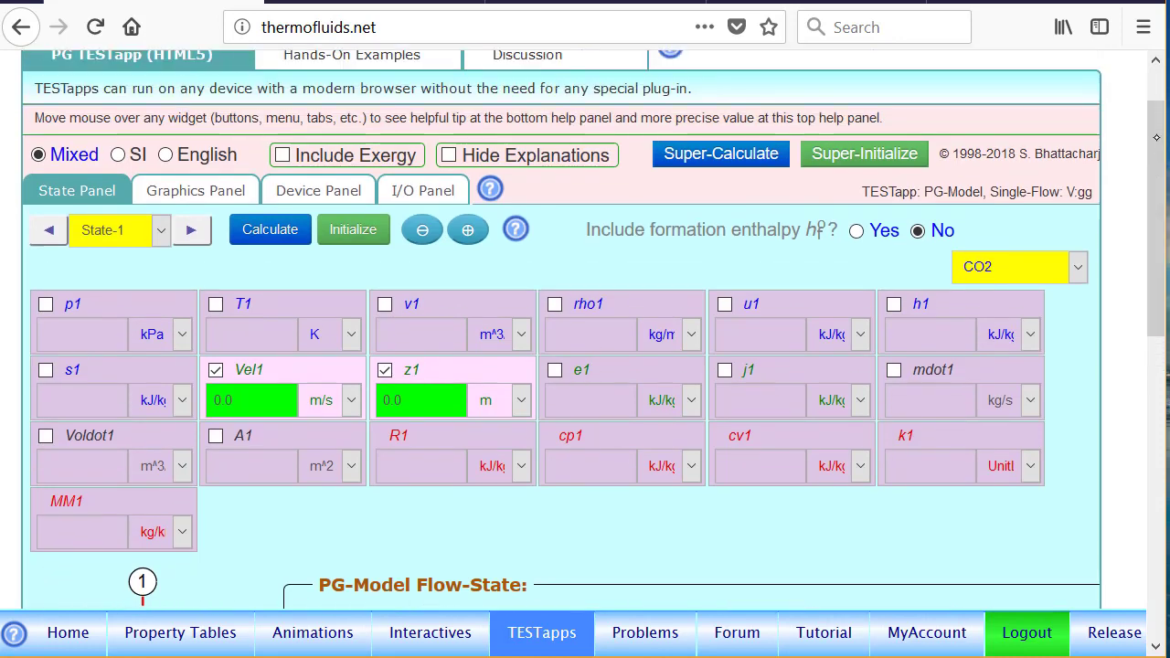
click(91, 326)
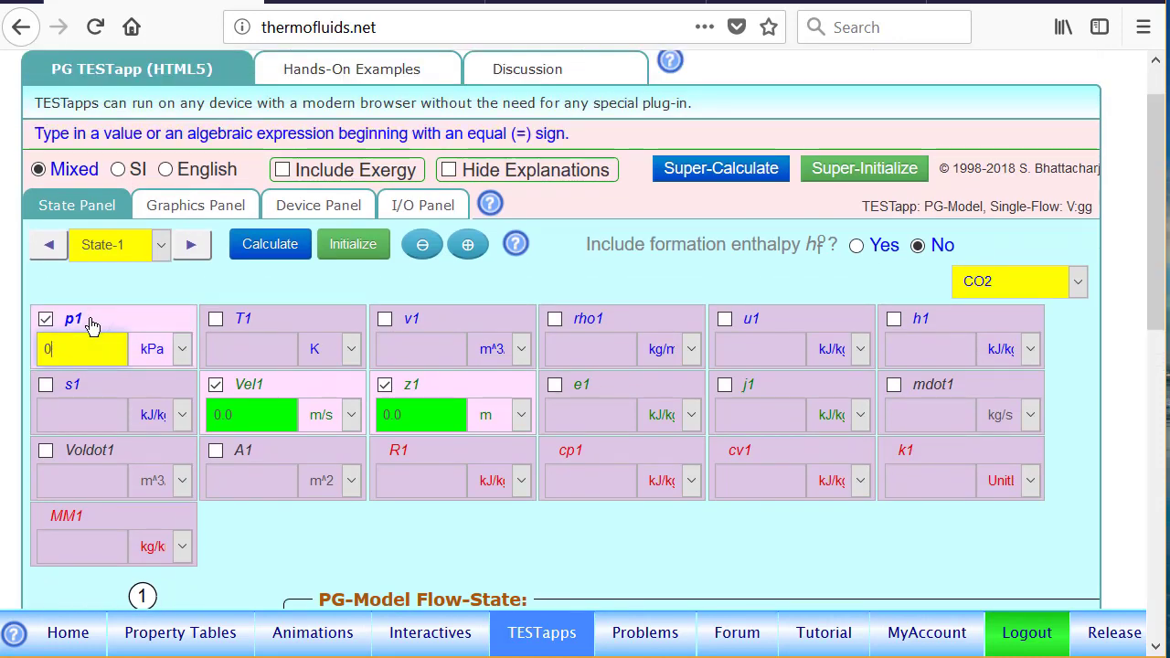
text(200)
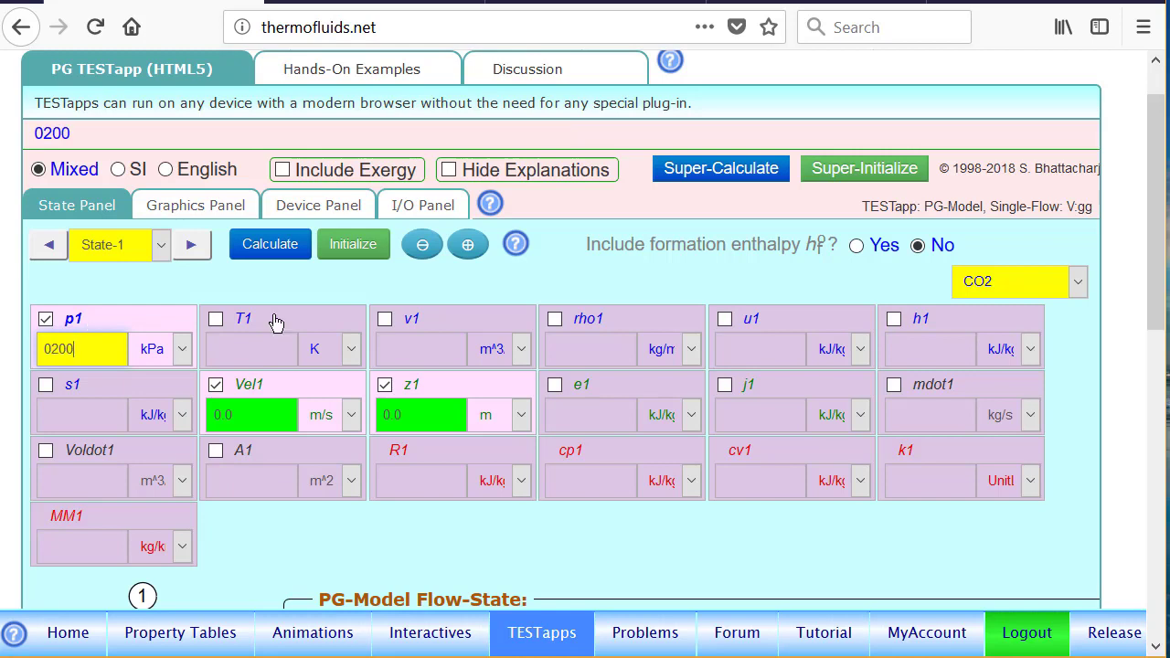
click(272, 326)
text(1500)
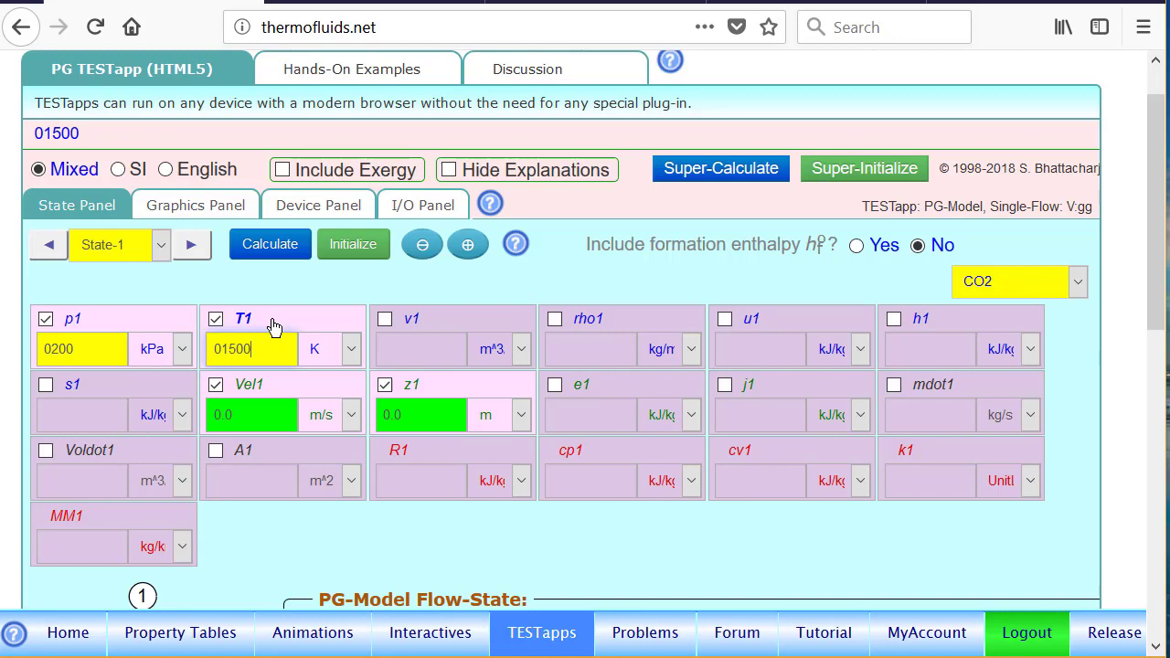
click(275, 399)
text(5)
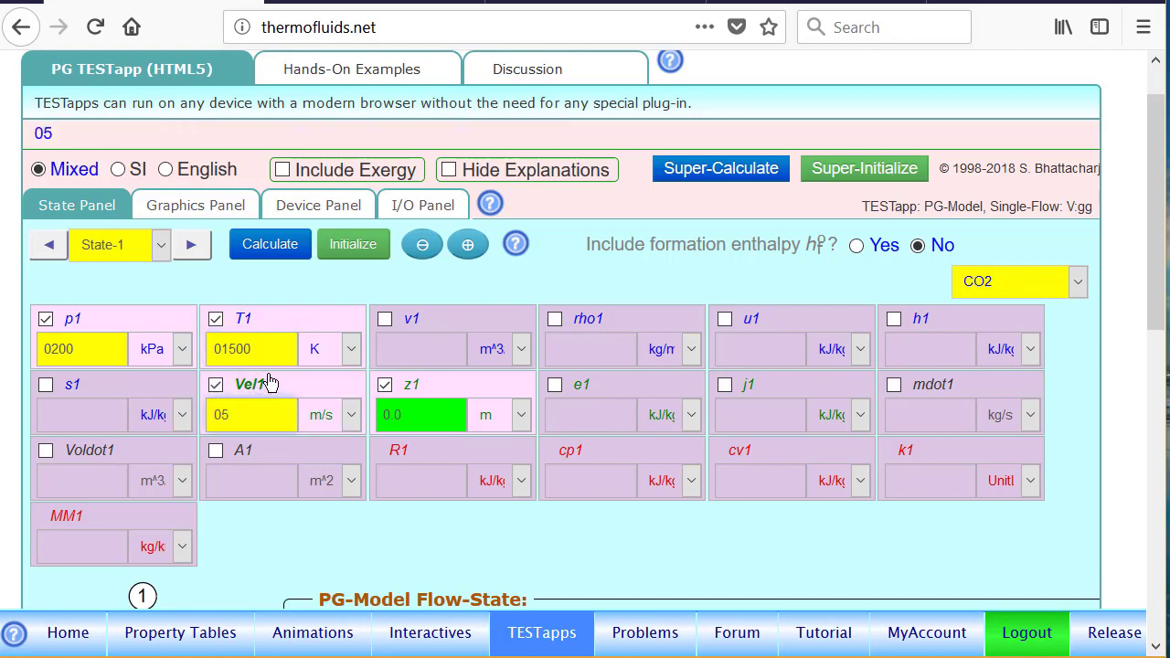
key(Return)
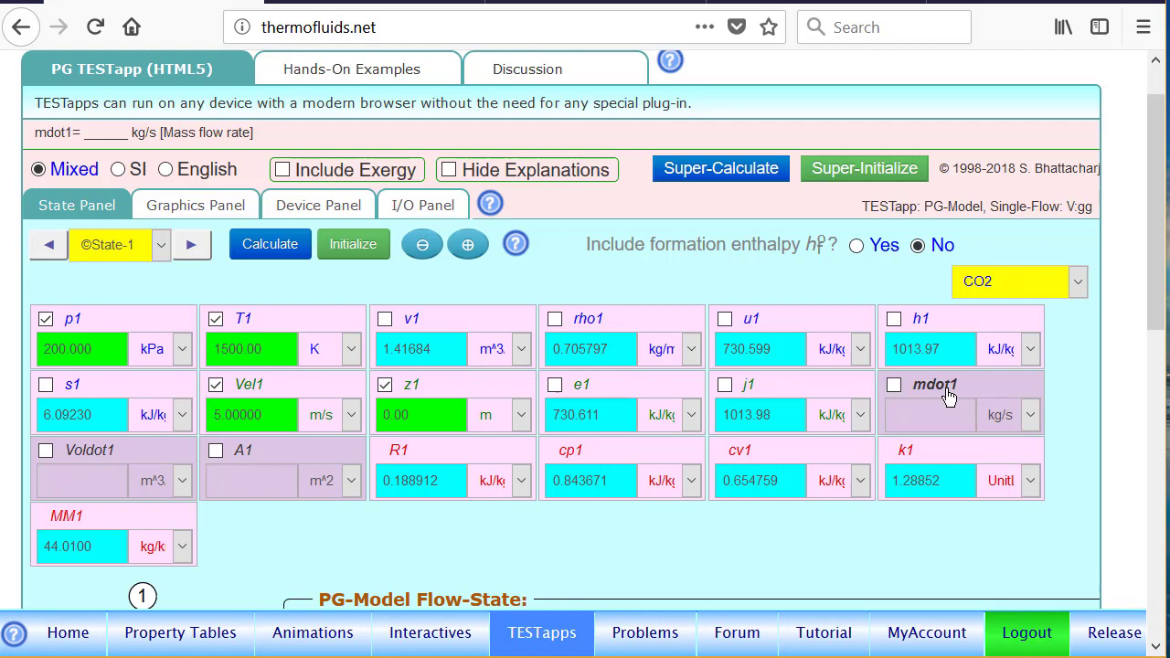
- Set State-1's mass flow rate mdot1 to the expression =mdot3
click(934, 395)
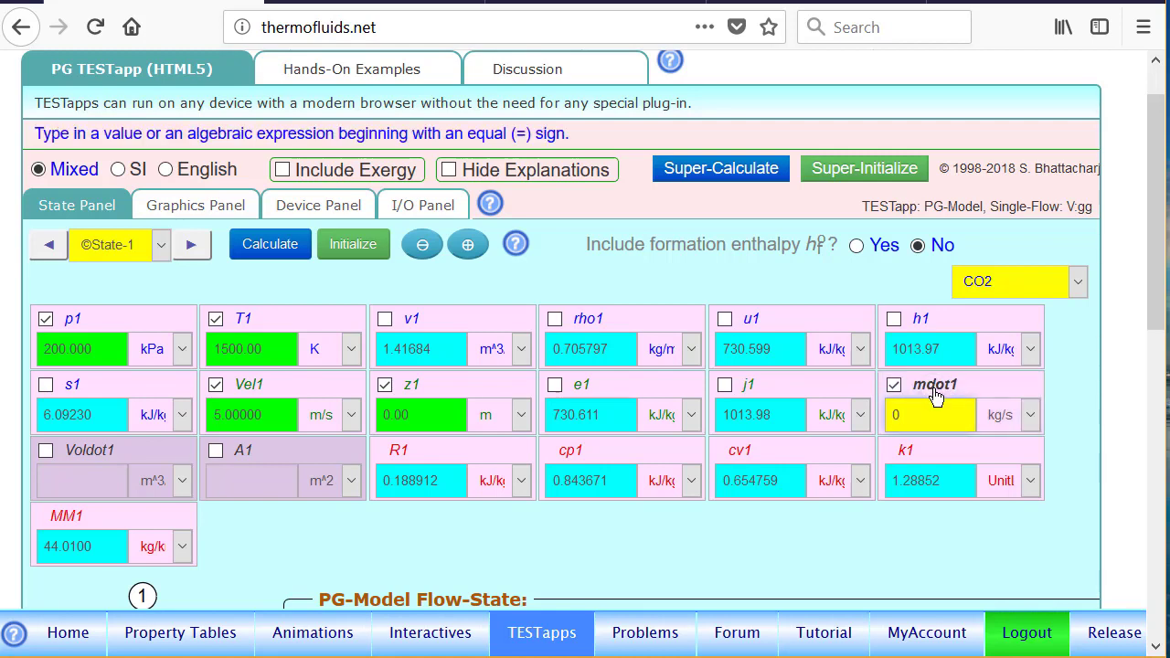
key(BackSpace)
text(=m)
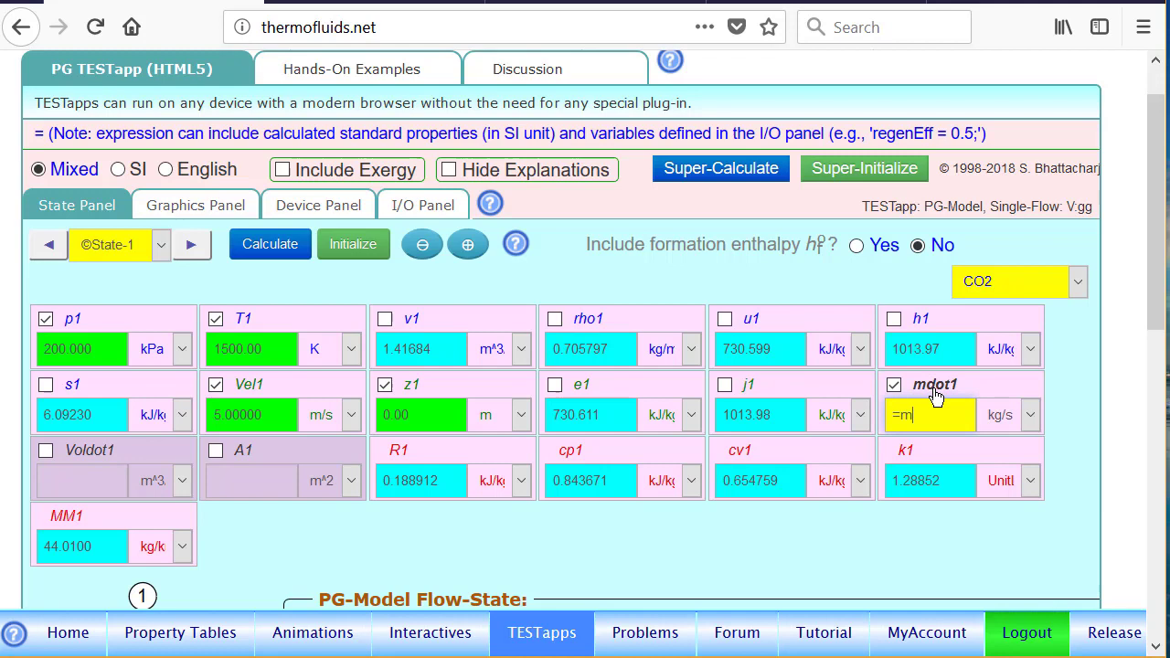
text(dot)
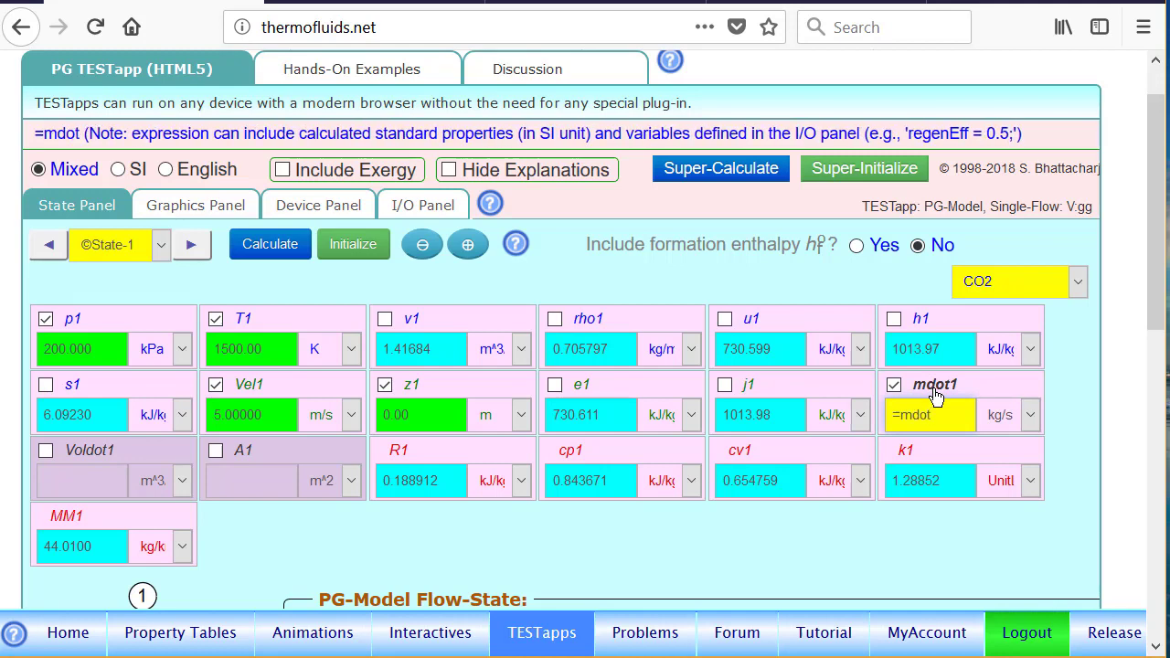
text(3)
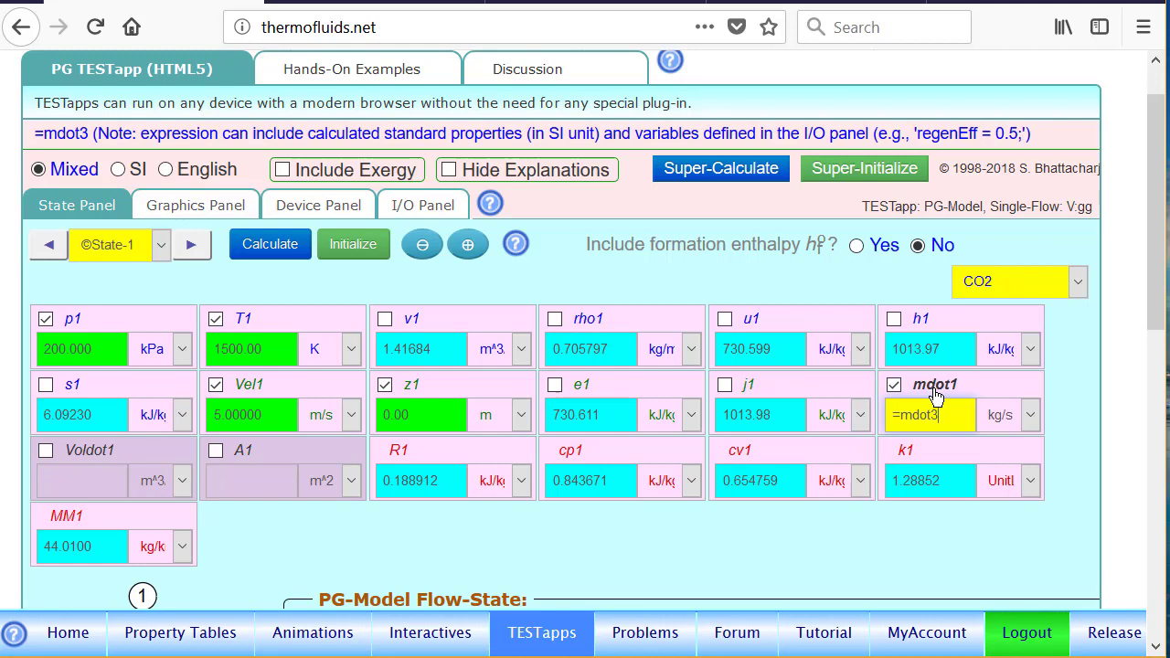
key(Return)
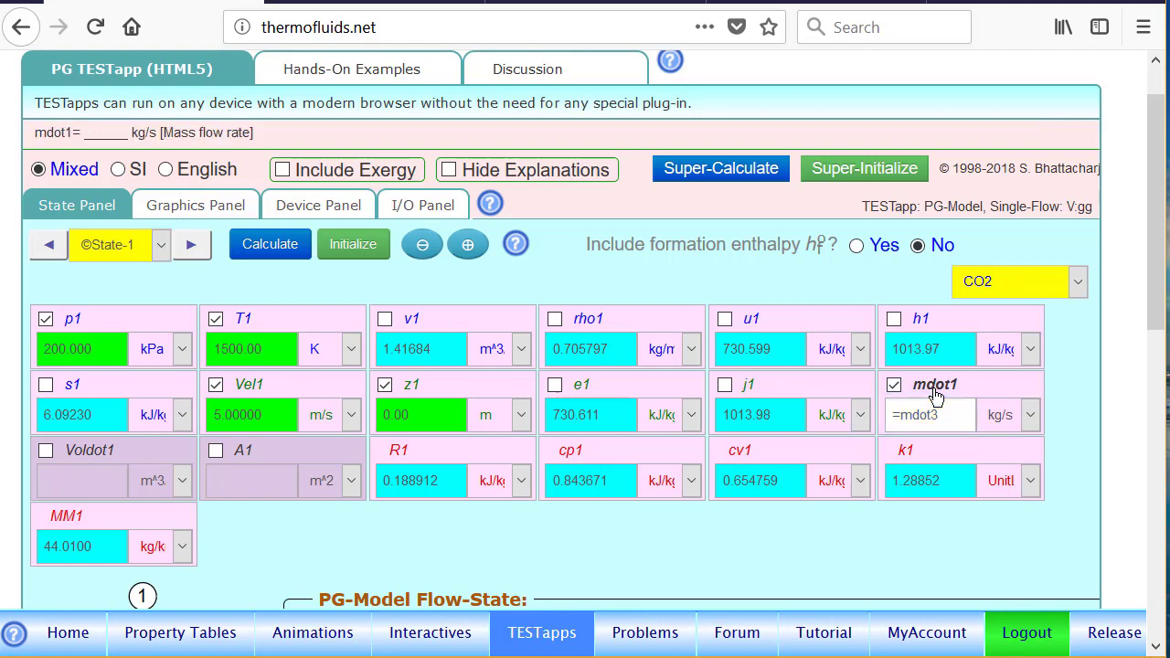
- Go to State-2, set p2 to 100 kPa and make the velocity Vel2 an unknown
click(190, 247)
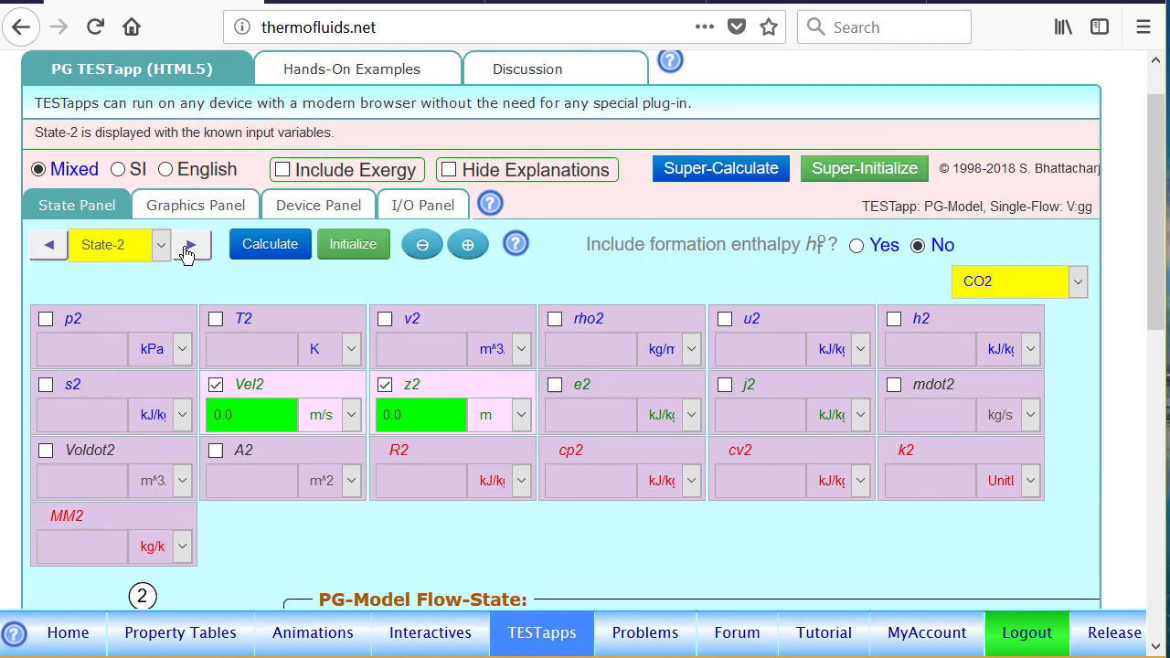
click(91, 320)
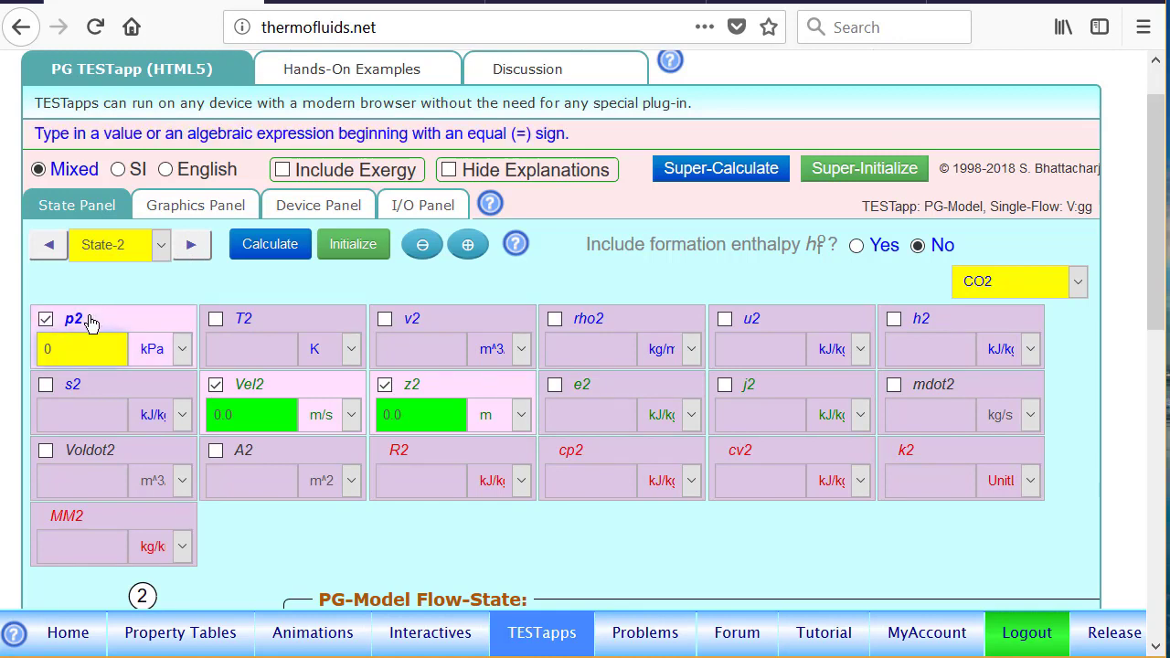
text(100)
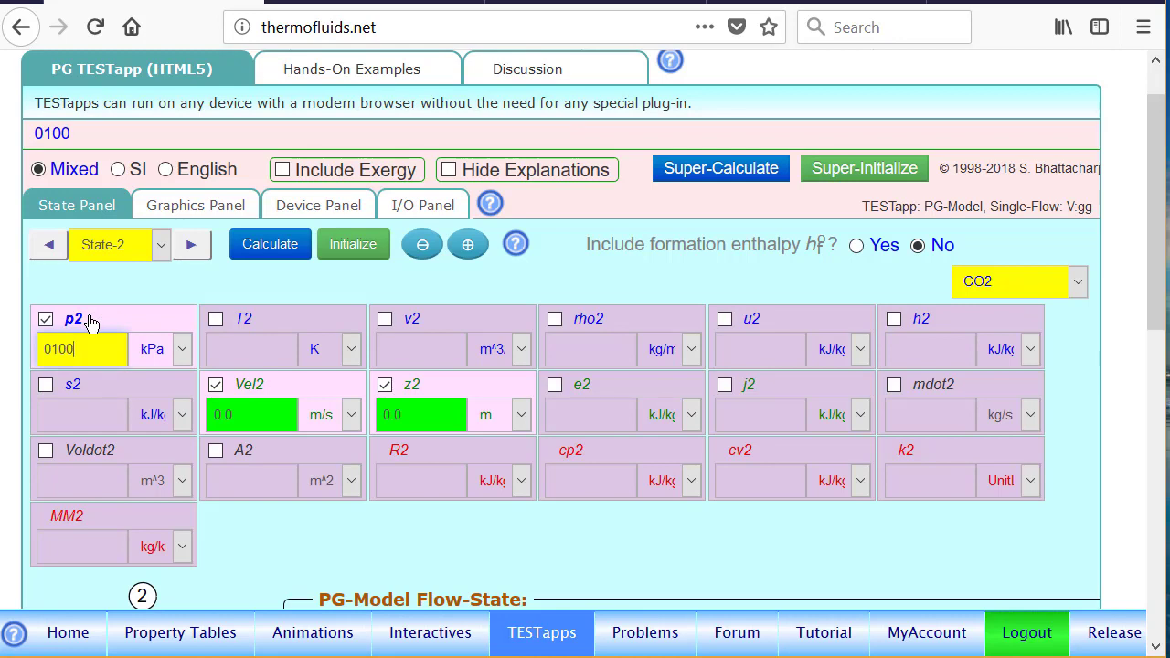
click(217, 385)
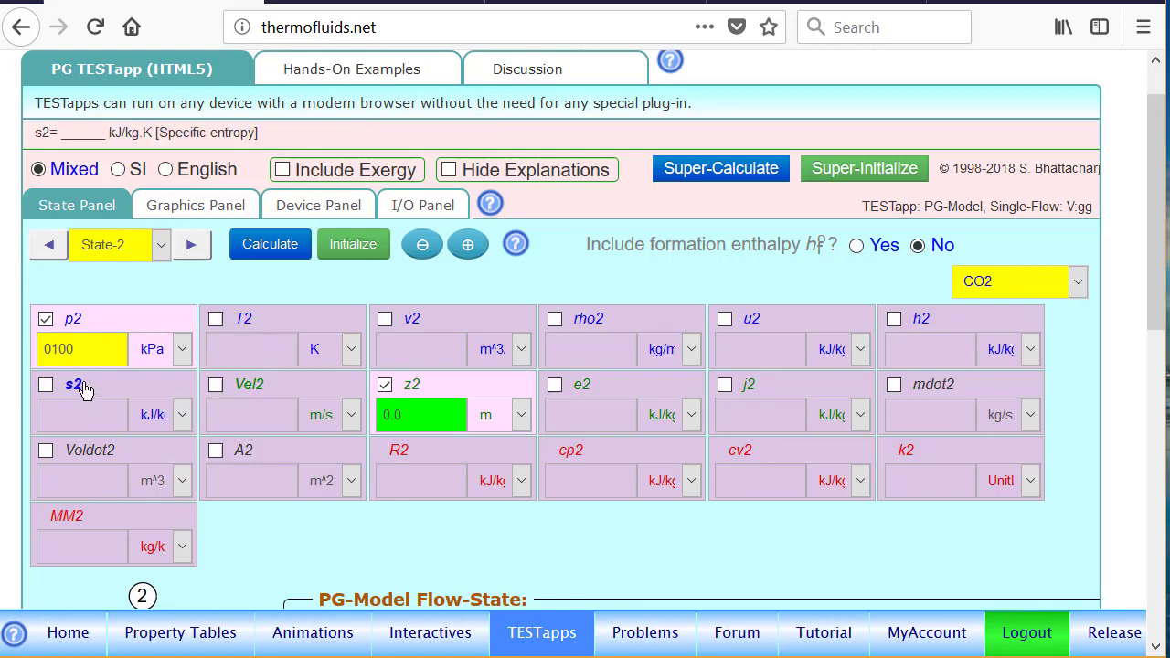
- Set State-2's entropy s2 to =s1 and flow energy j2 to =j1, and calculate the state
click(81, 385)
text(=)
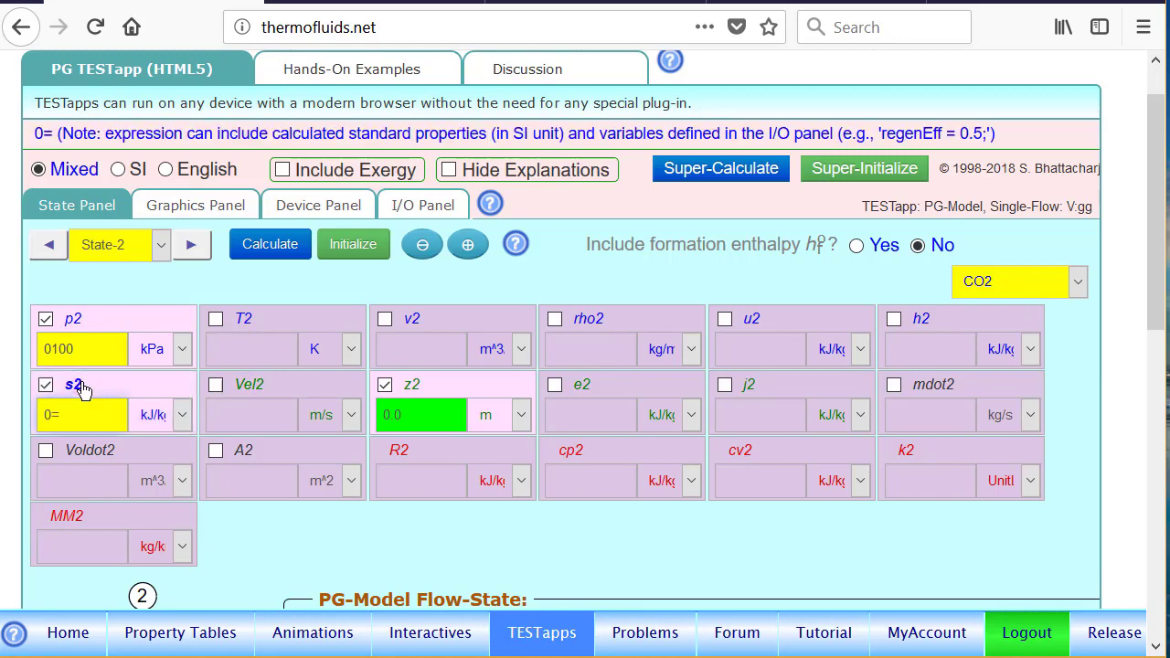
text(s1)
click(759, 387)
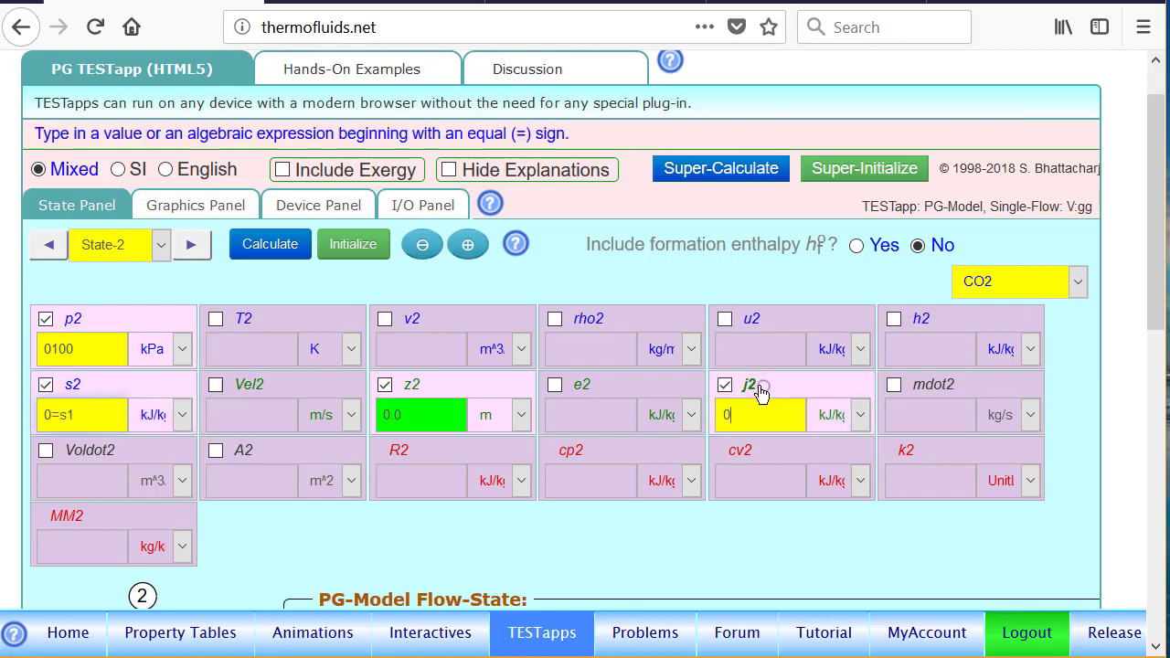
text(=j1)
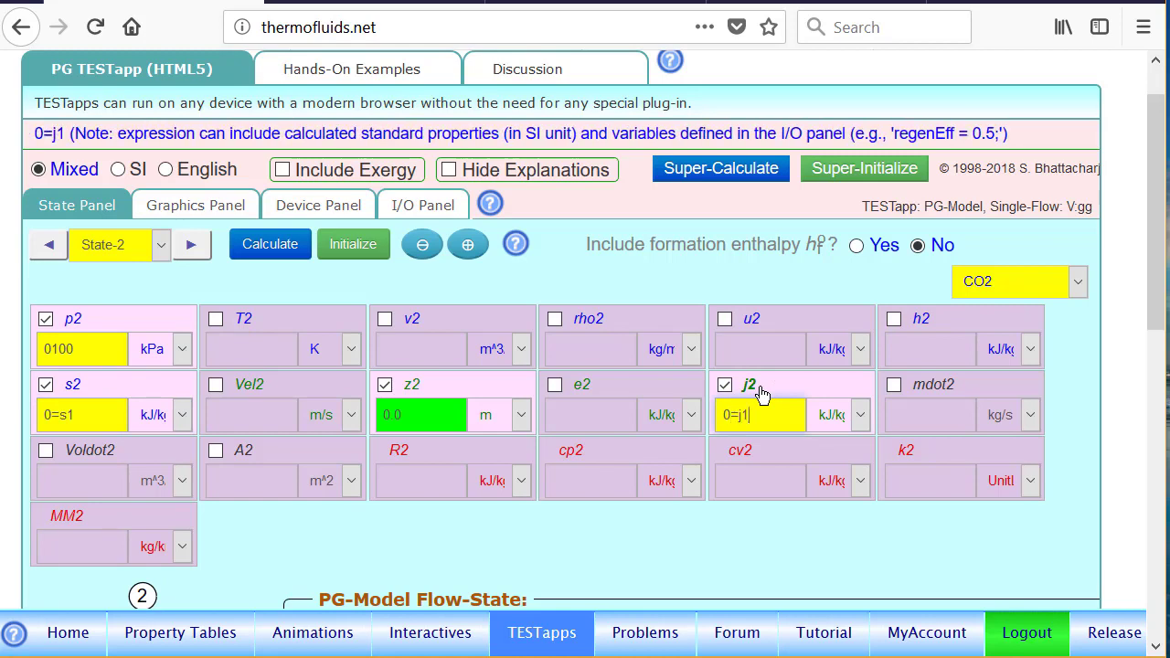
key(Return)
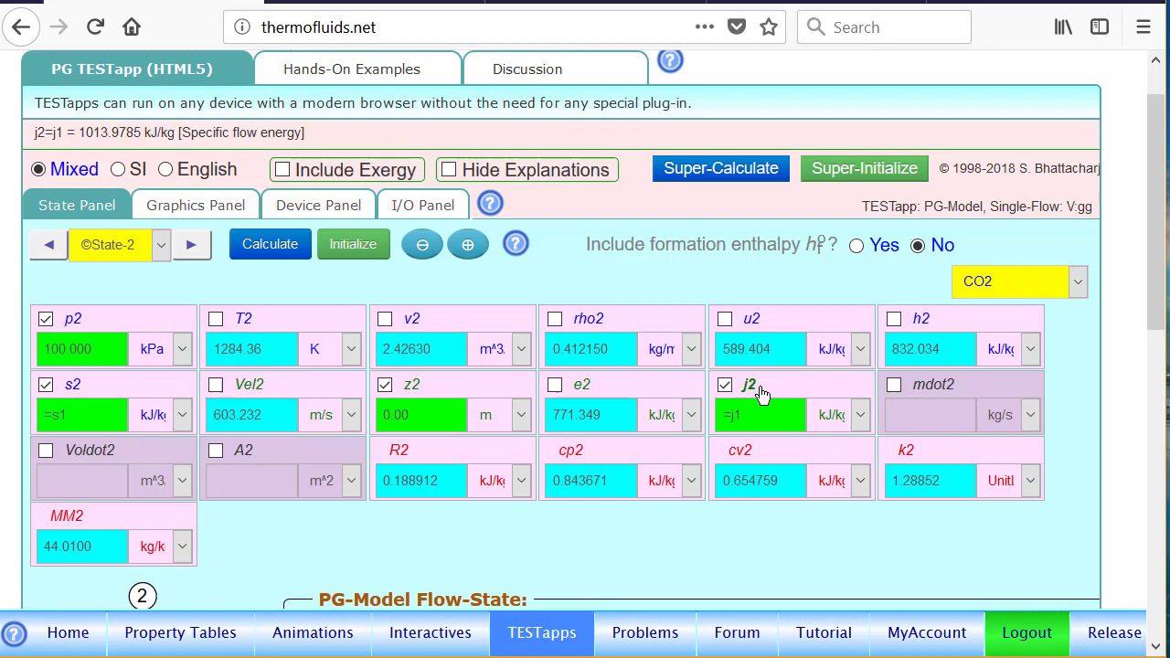
- Go to State-3 and enter the pressure p3 as =p2 and the temperature T3 as 1400 K
mouse_move(234, 393)
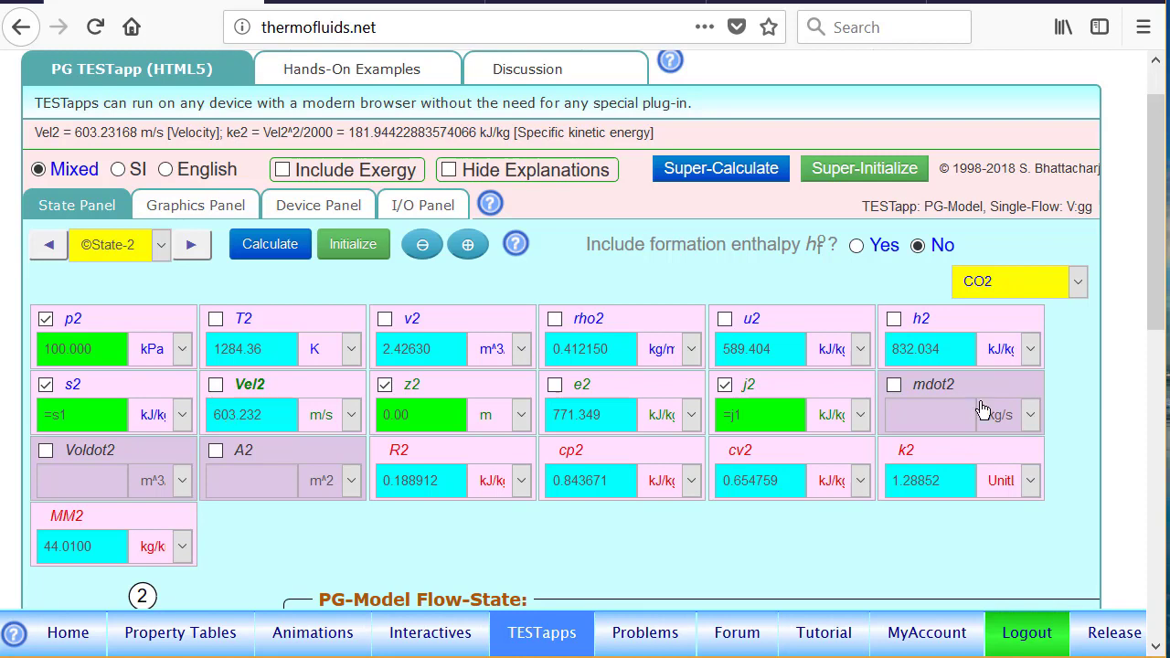
mouse_move(915, 388)
click(192, 246)
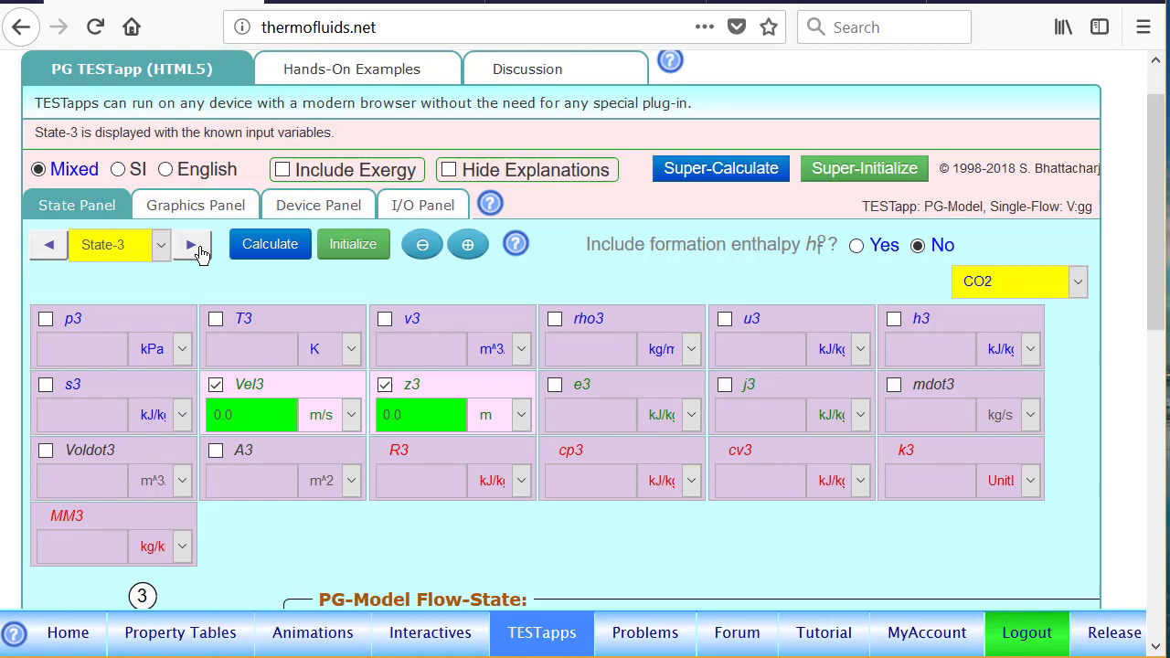
click(81, 321)
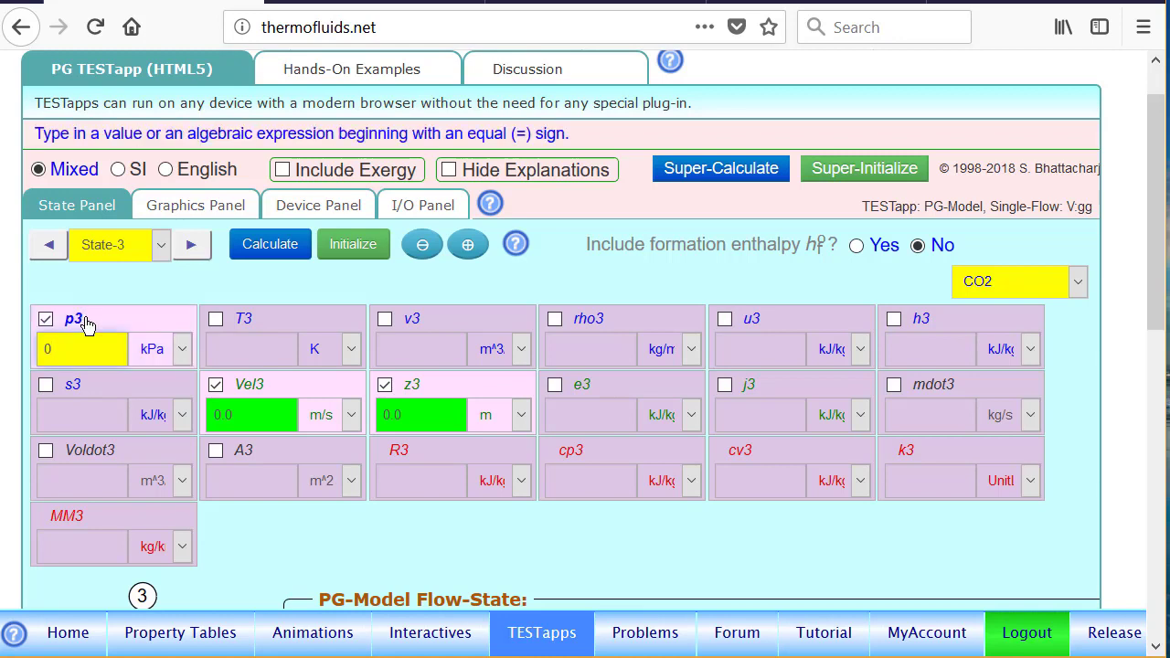
text(=p2)
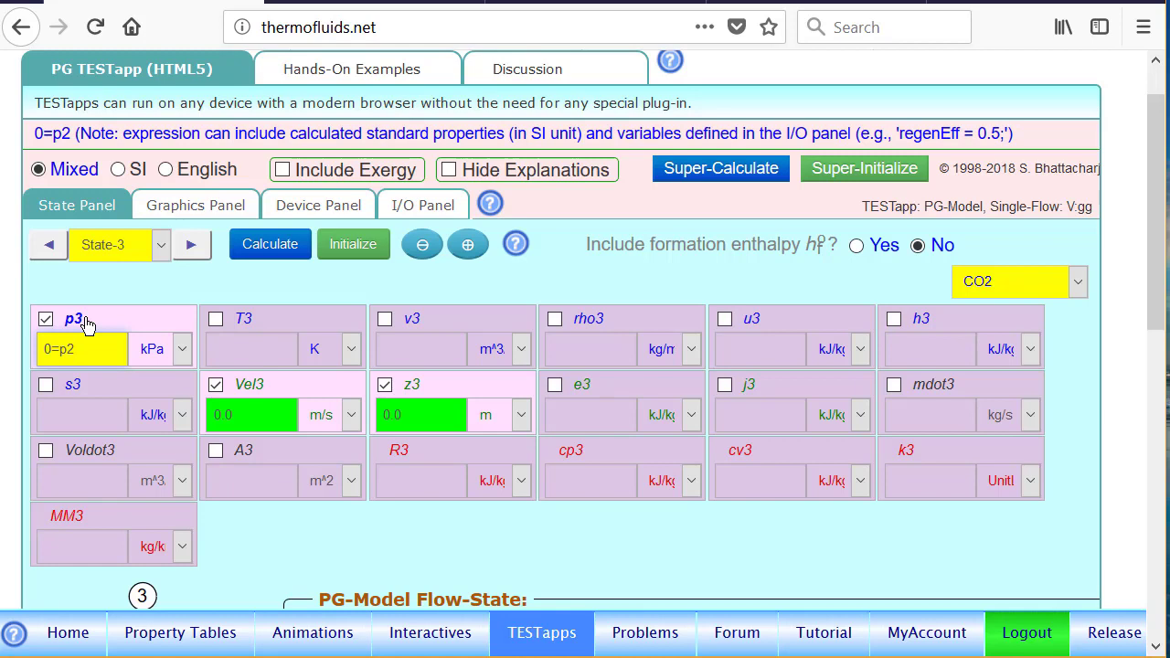
click(285, 327)
text(1)
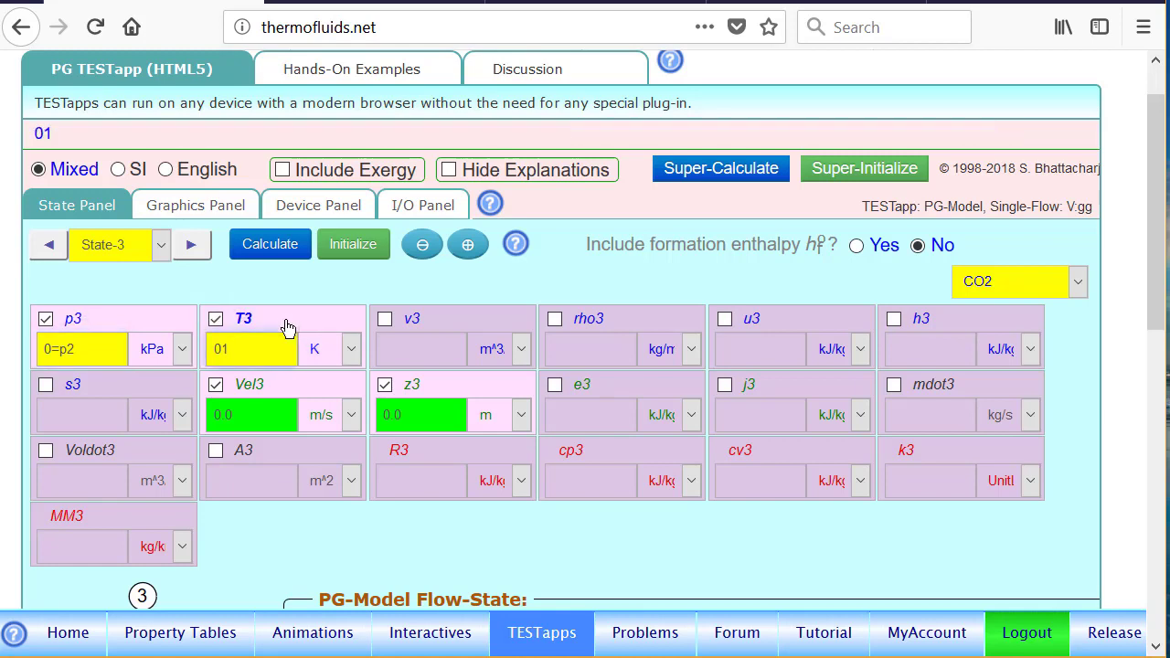
text(400)
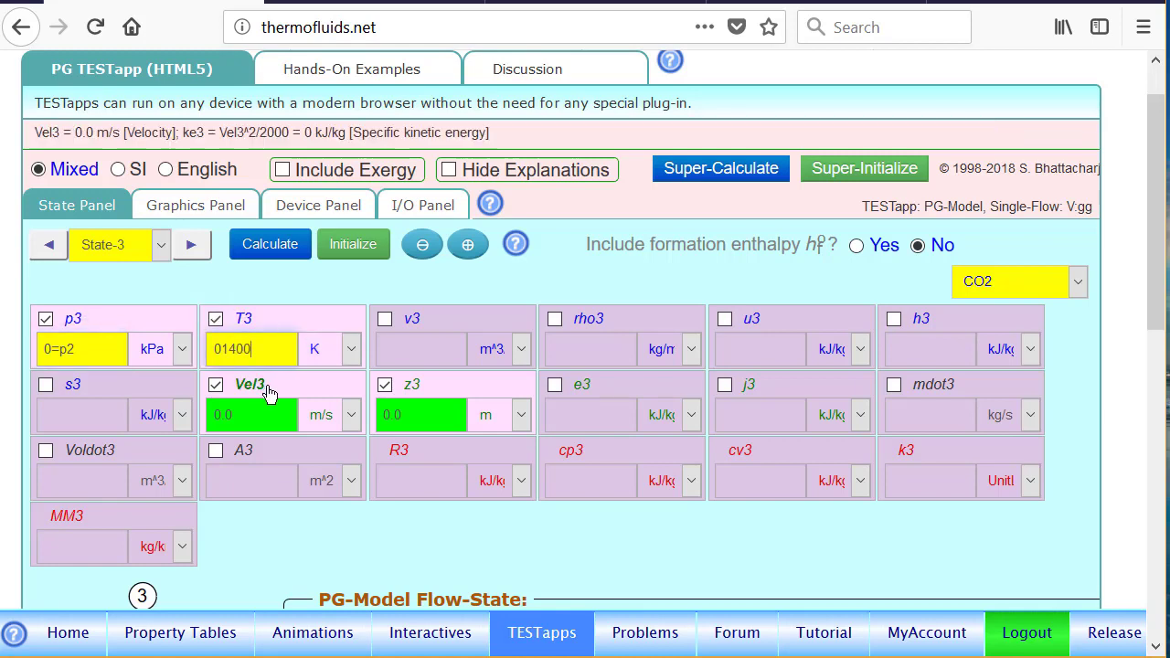
- Make State-3's velocity Vel3 an unknown and set the exit area A3 to 10 cm^2
click(268, 391)
click(268, 459)
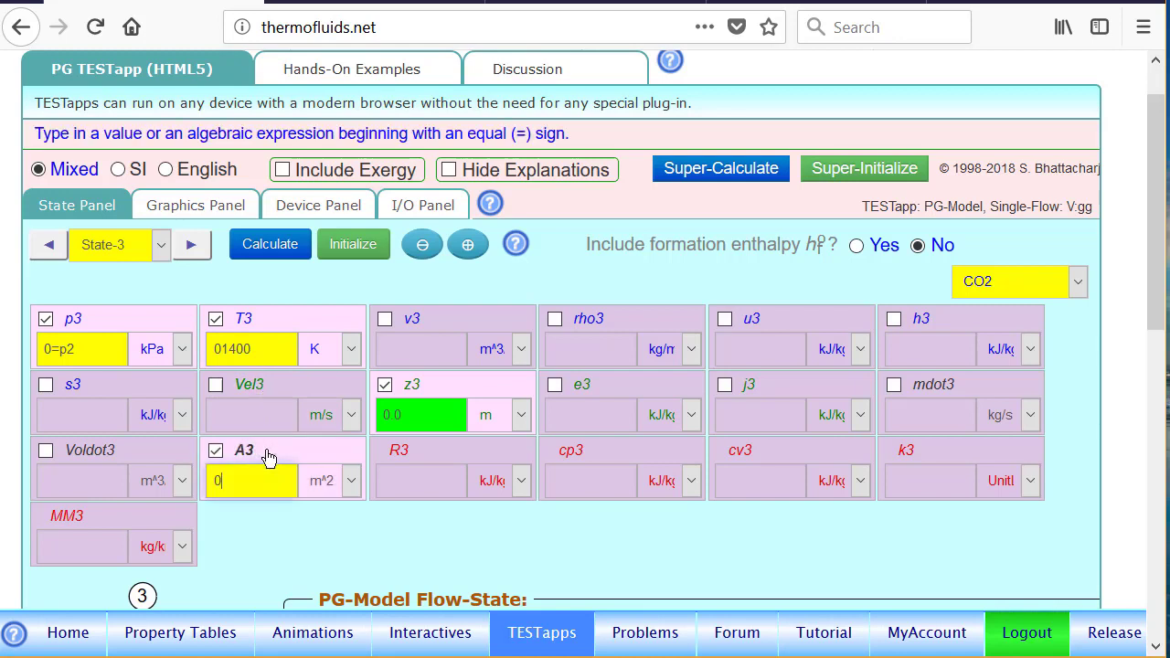
text(10)
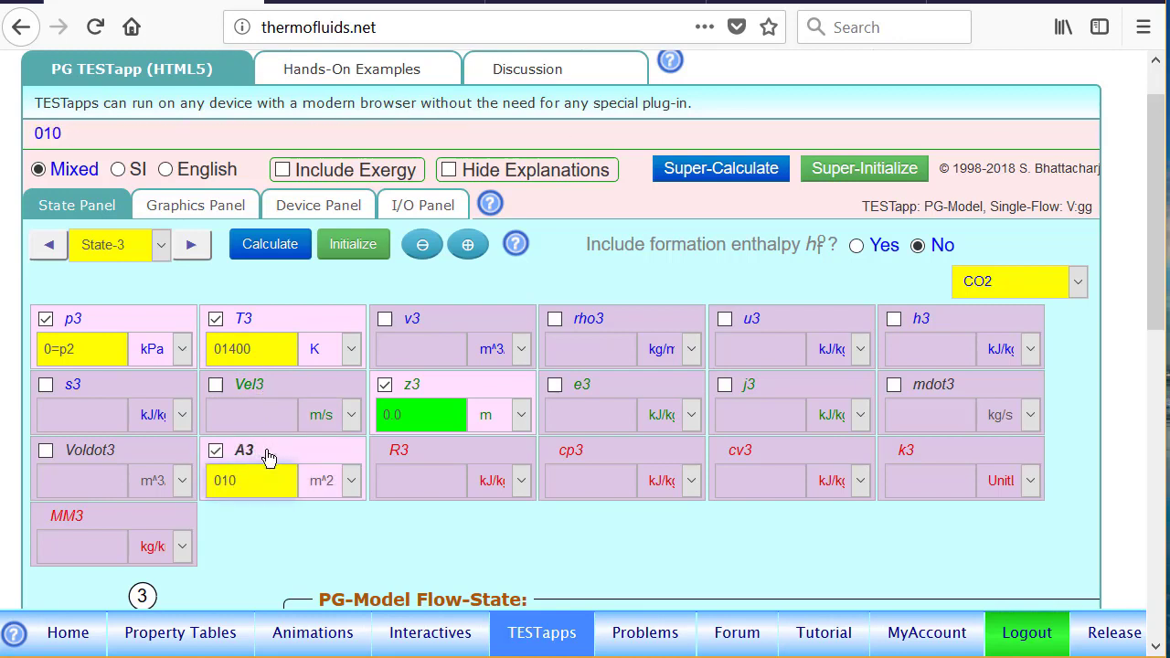
click(335, 475)
click(329, 311)
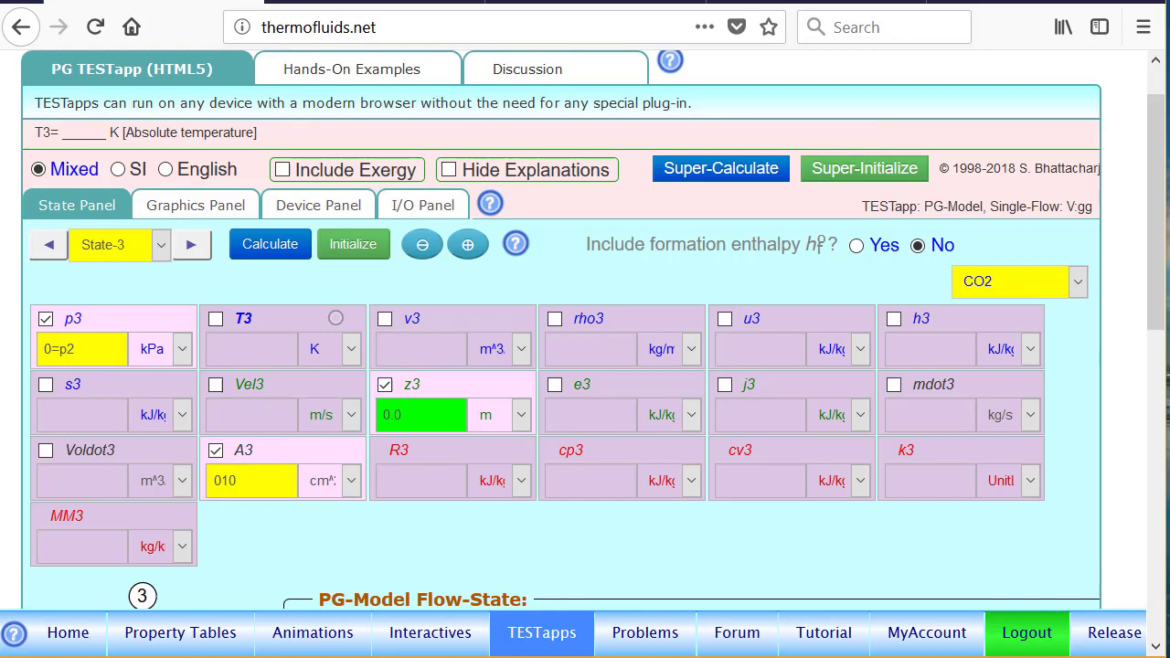
- Enter T3 as 1400 K again, set State-3's flow energy j3 to =j1, and calculate the state
click(260, 327)
text(1400)
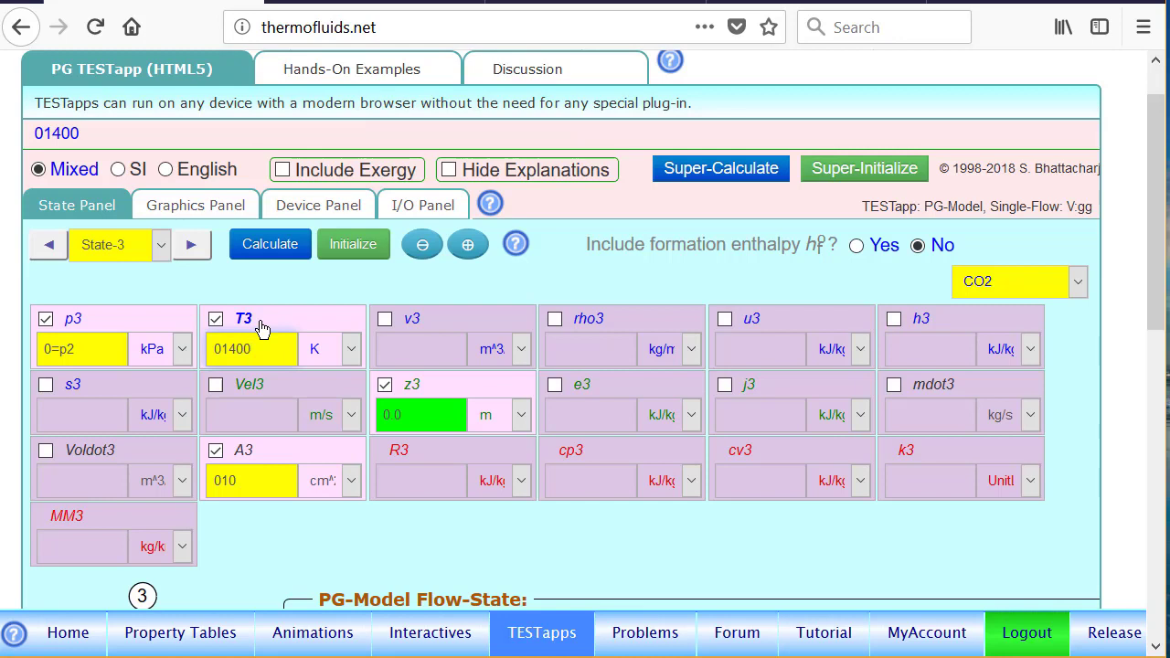
key(Return)
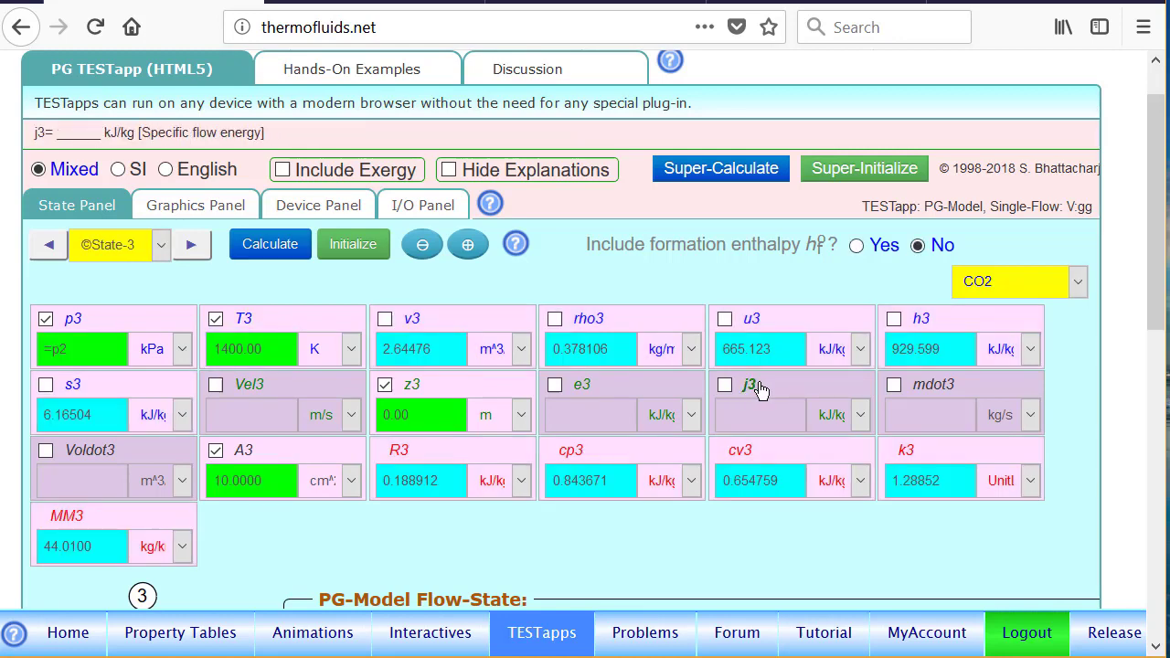
click(759, 388)
text(=j1)
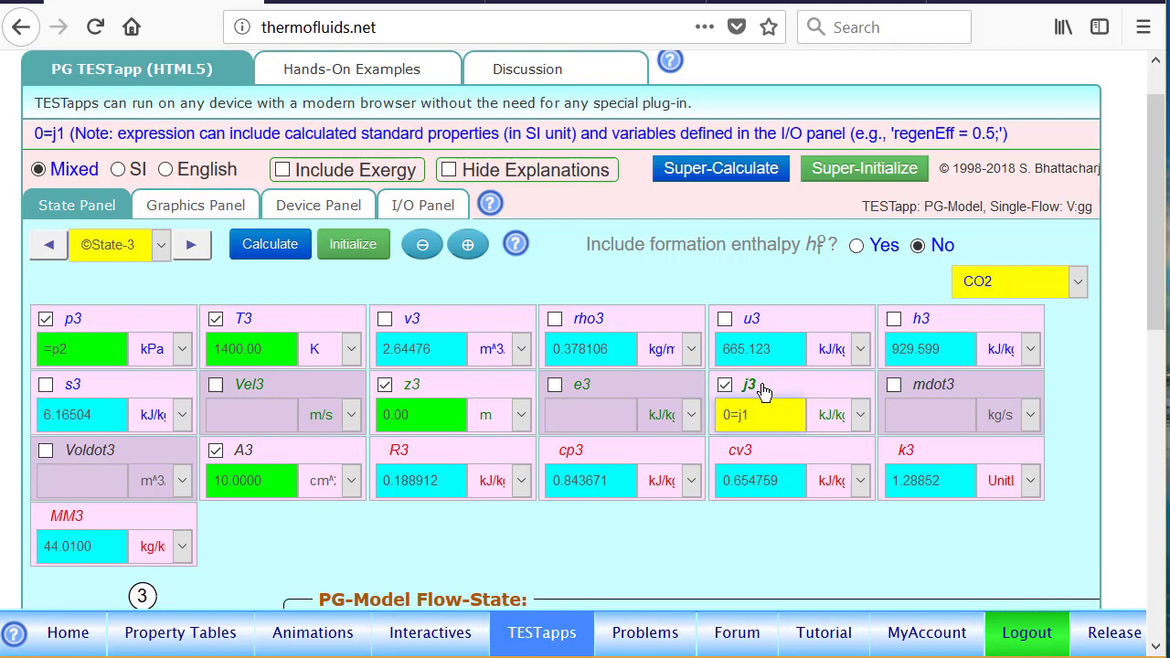
key(Return)
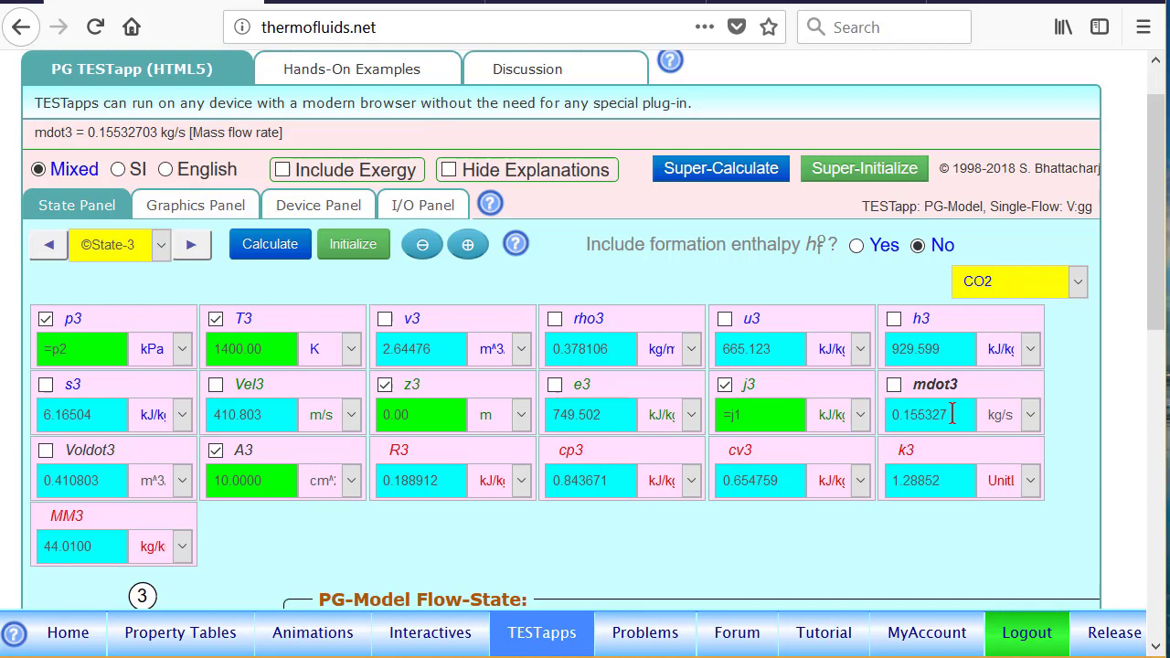
- Set State-2's mass flow rate mdot2 to =mdot3 and calculate it, and recalculate State-1
click(43, 250)
click(952, 388)
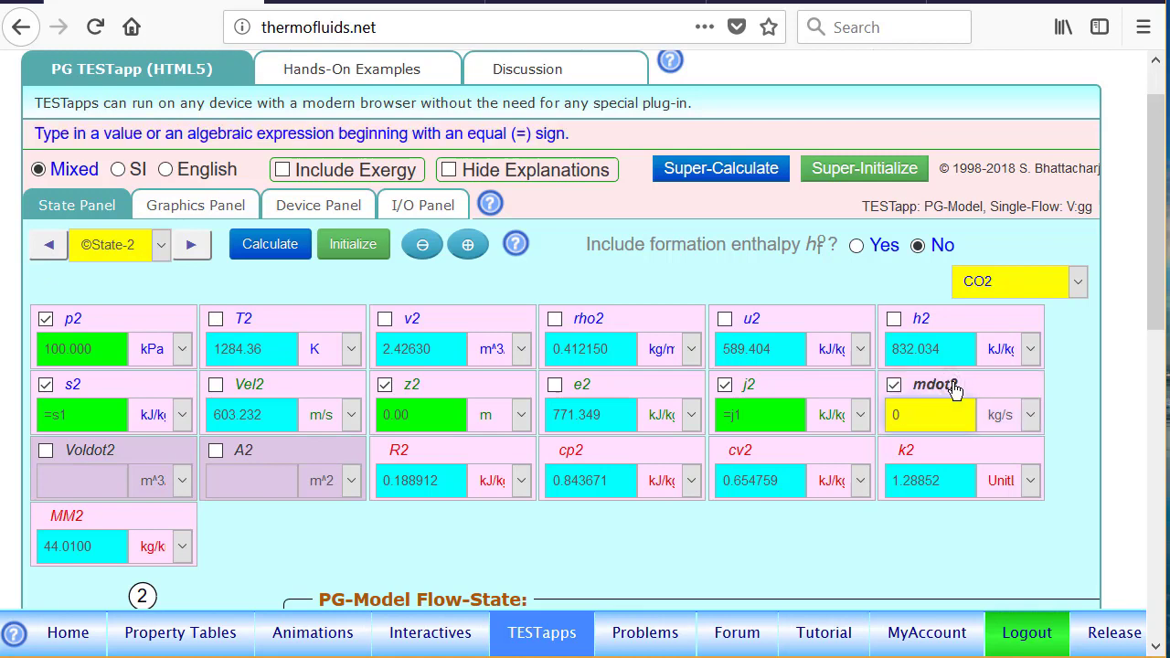
text(=md)
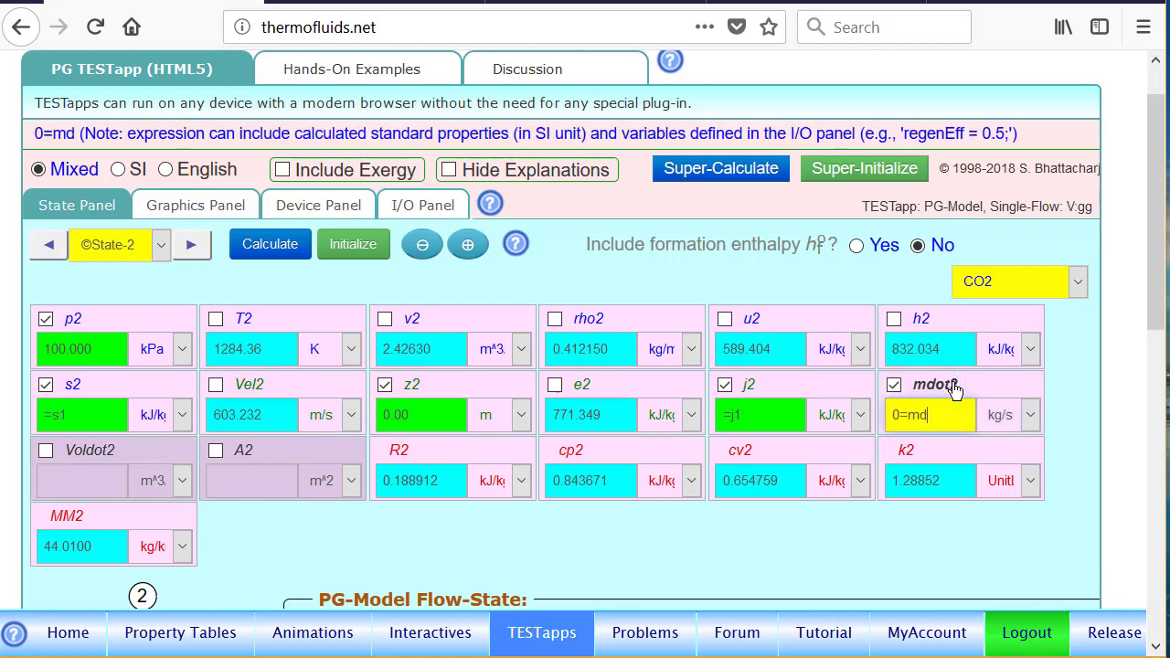
text(ot1)
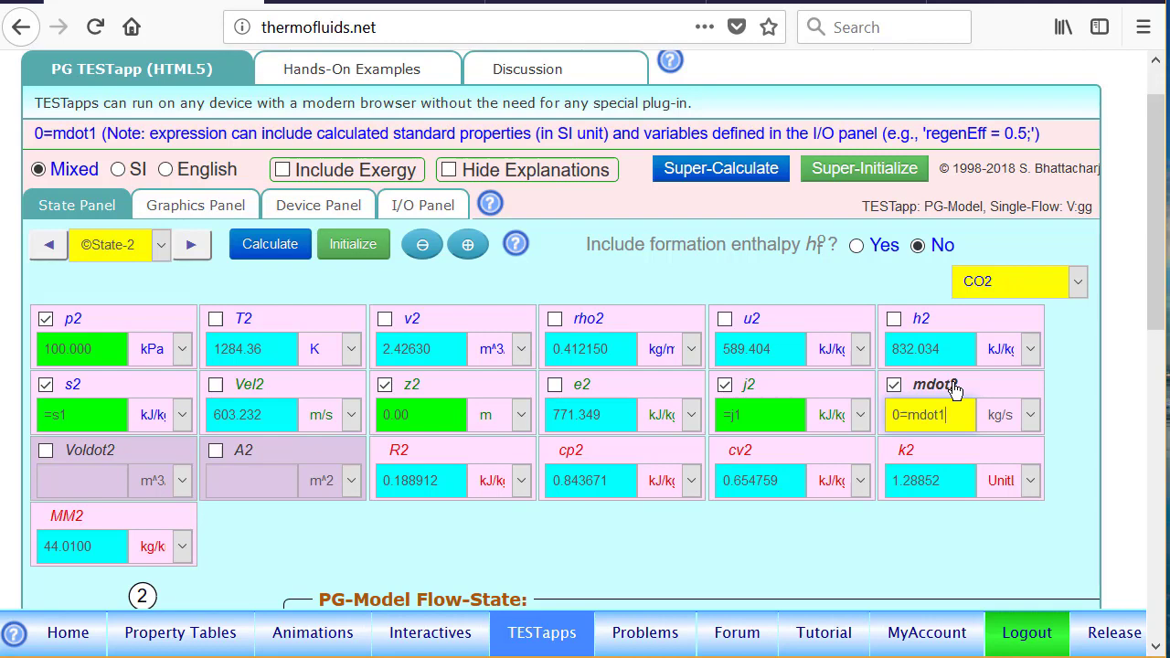
key(BackSpace)
text(3)
key(Return)
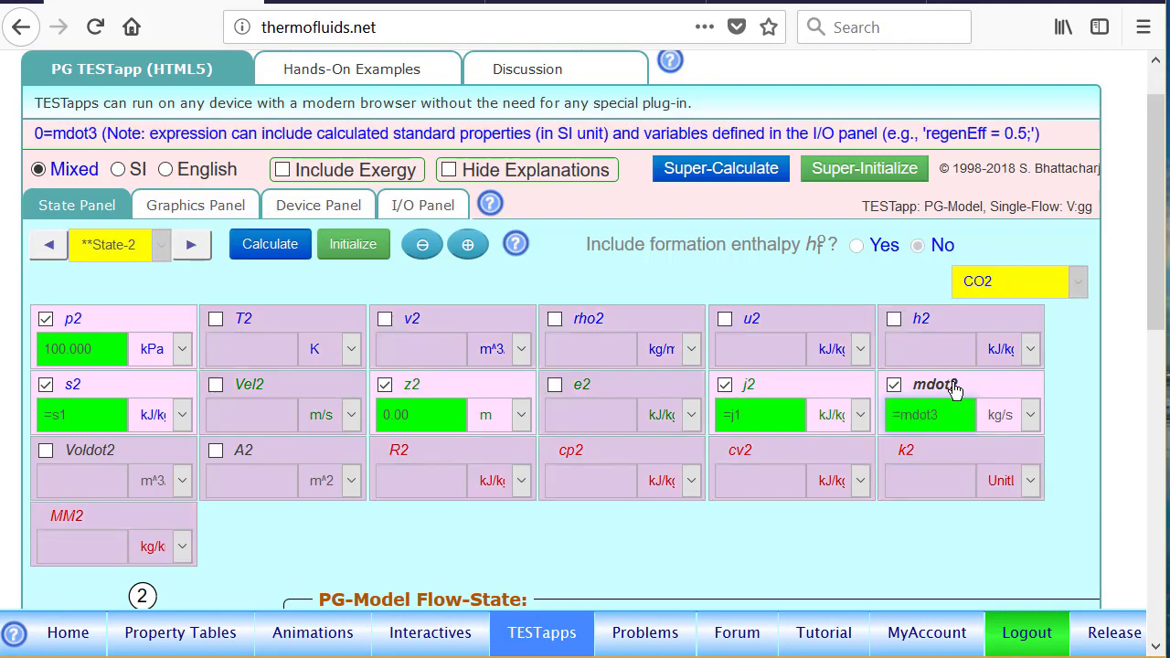
click(48, 245)
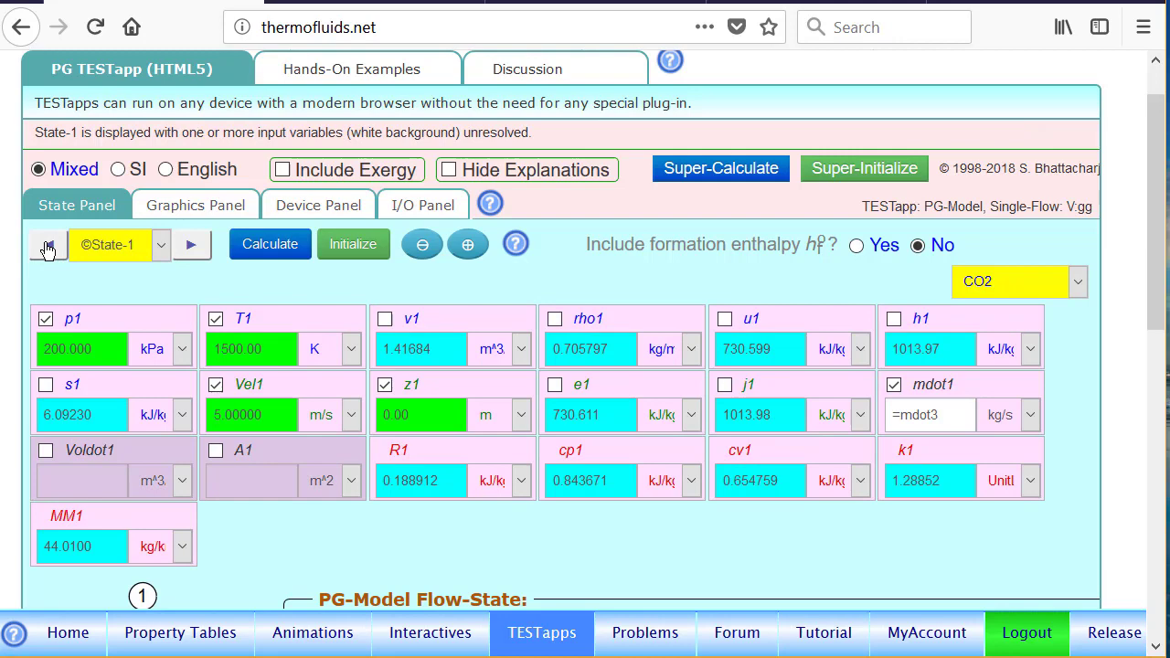
click(268, 245)
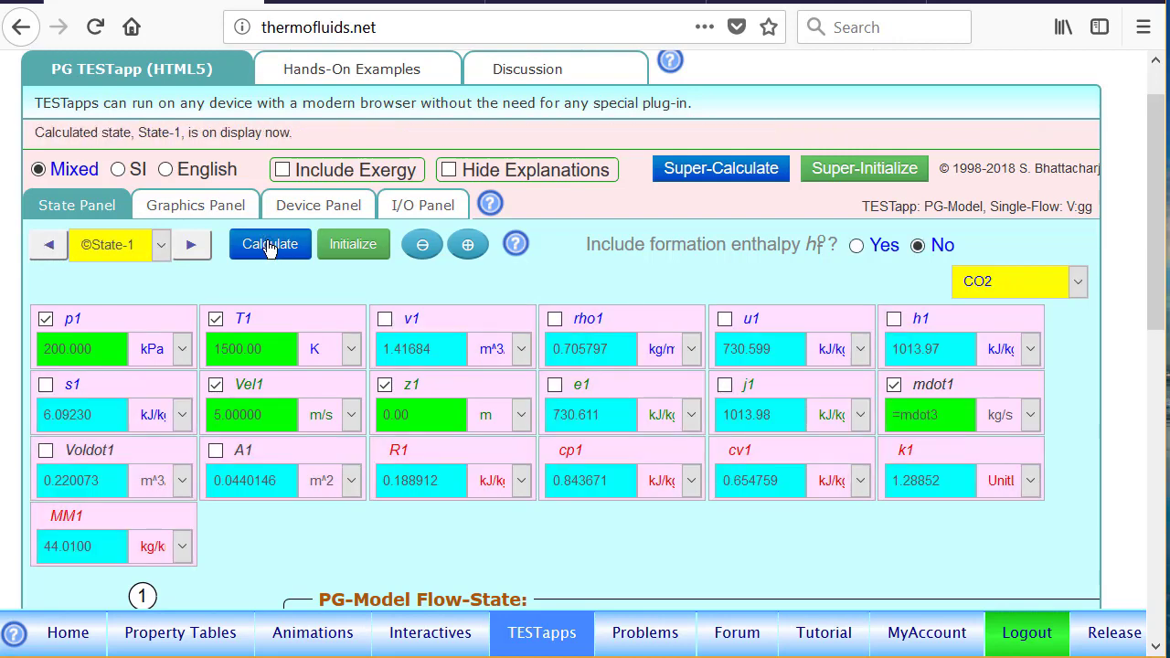
- Examine the calculated states on the T-s diagram for CO2
click(229, 206)
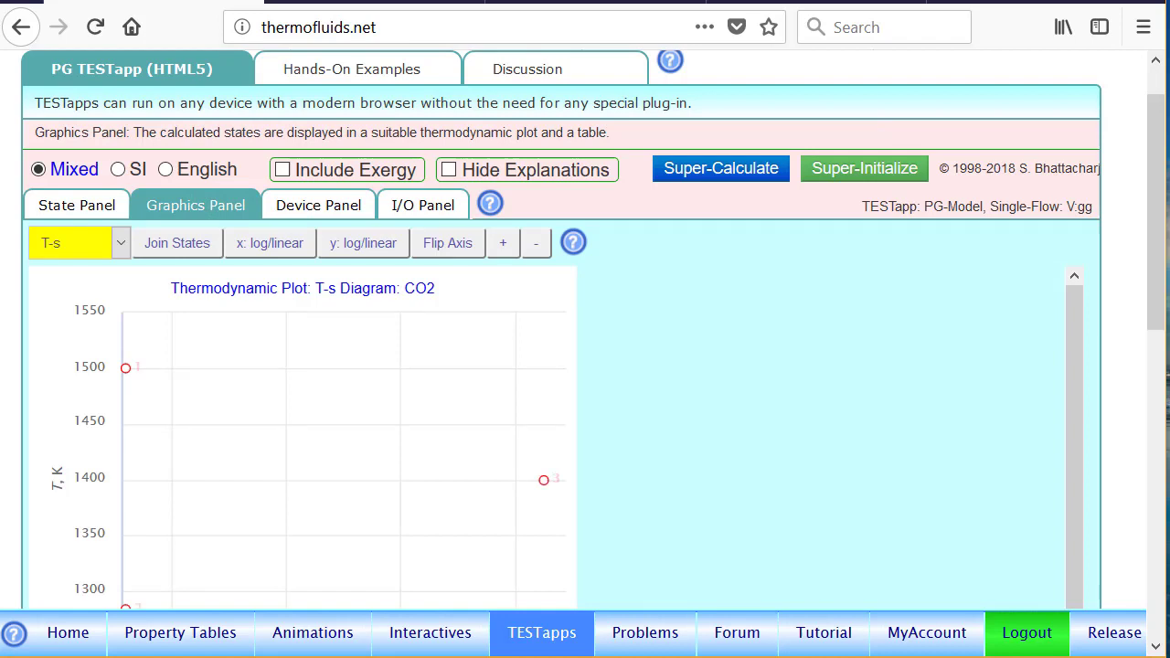
scroll(1157, 265, down, 2)
scroll(1157, 263, up, 3)
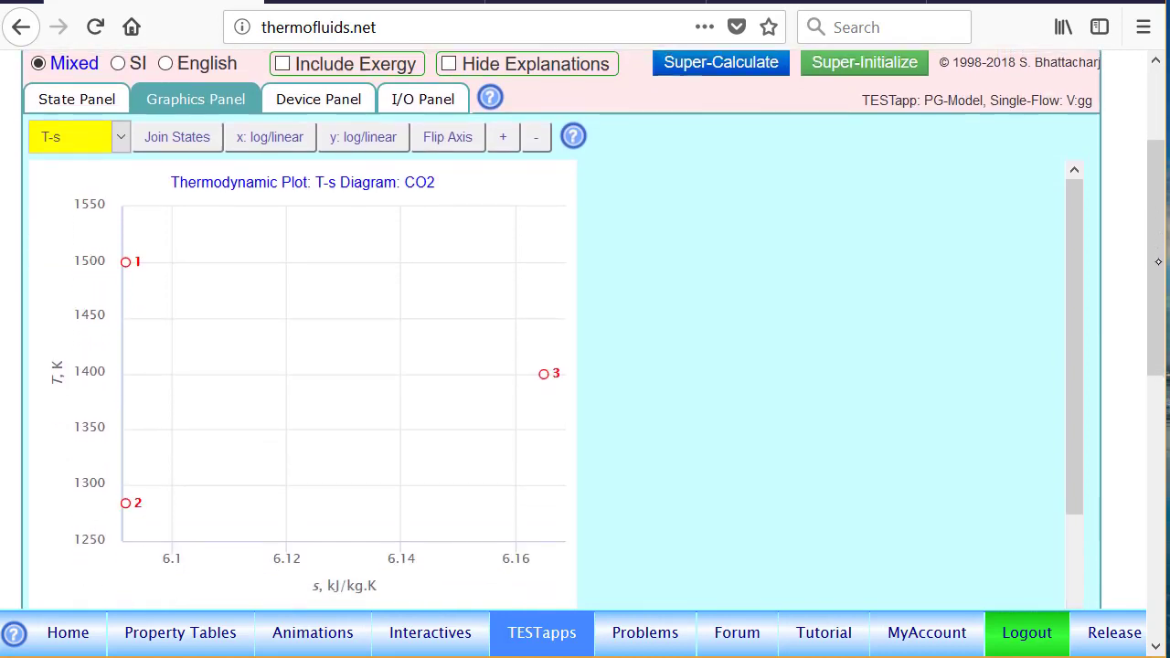
scroll(1160, 265, down, 2)
scroll(1160, 265, down, 2)
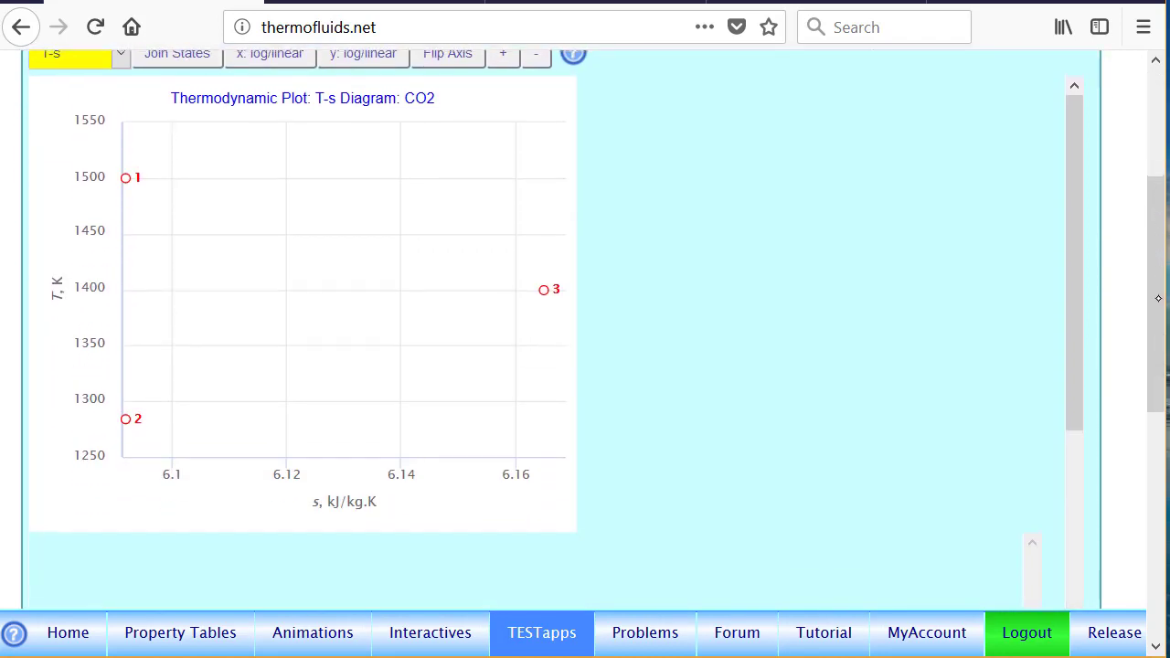
scroll(1159, 264, up, 4)
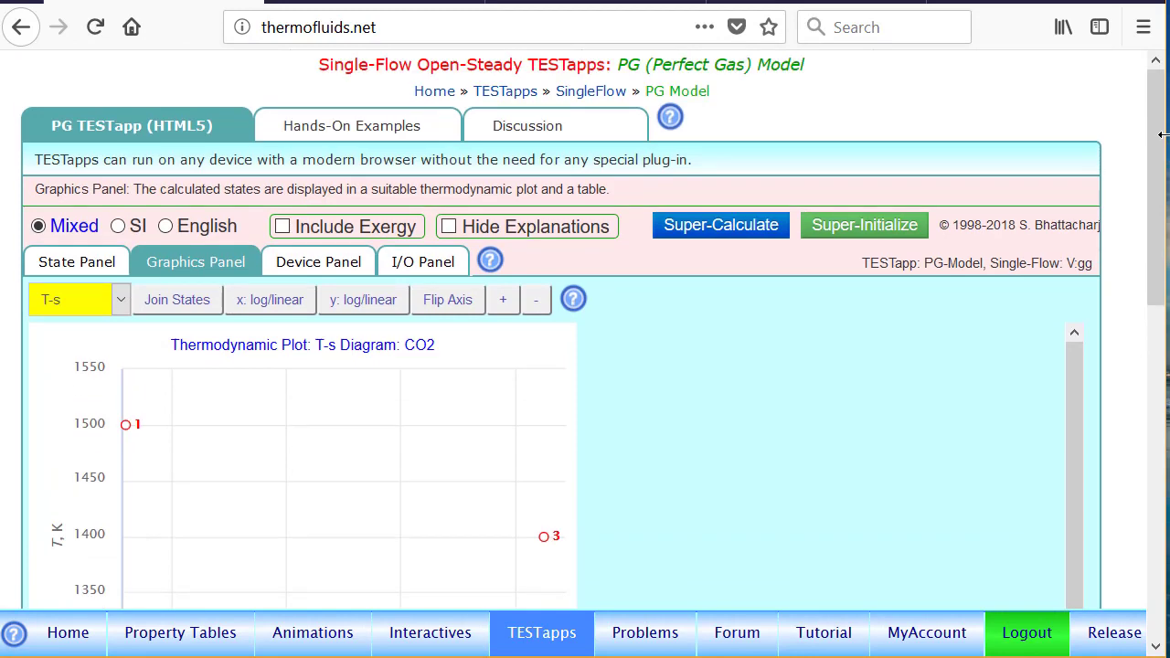
- Set up Device-1 with inlet State-1, exit State-2 and external work WdotExt1 of 0 kW, and calculate it
click(312, 267)
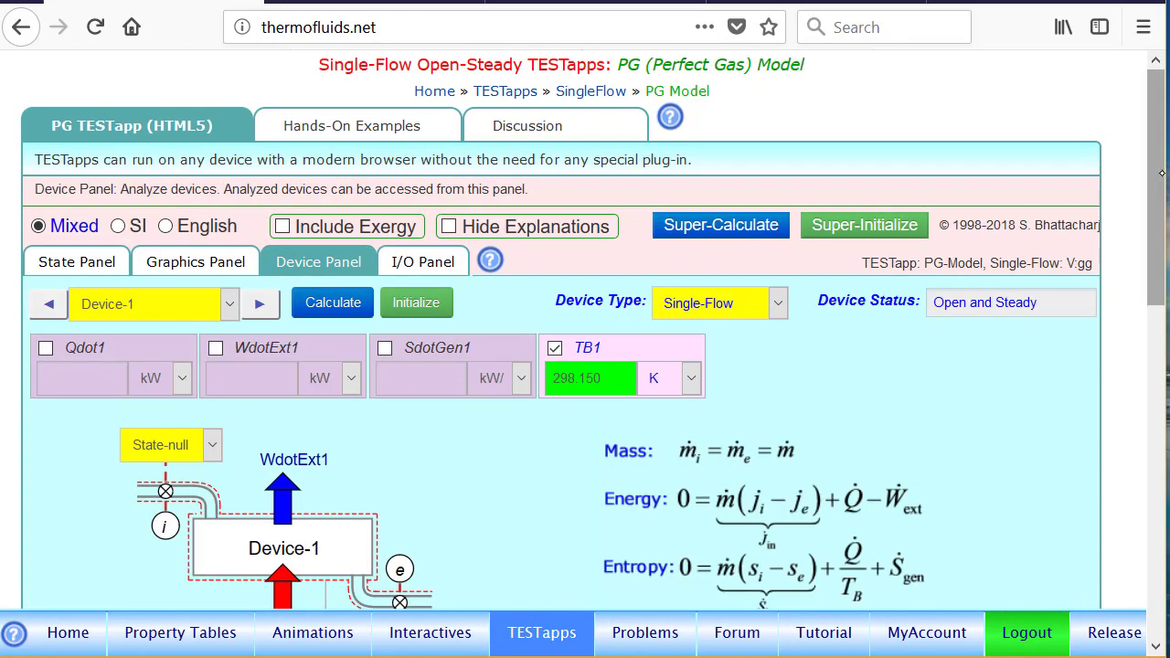
scroll(1164, 172, down, 3)
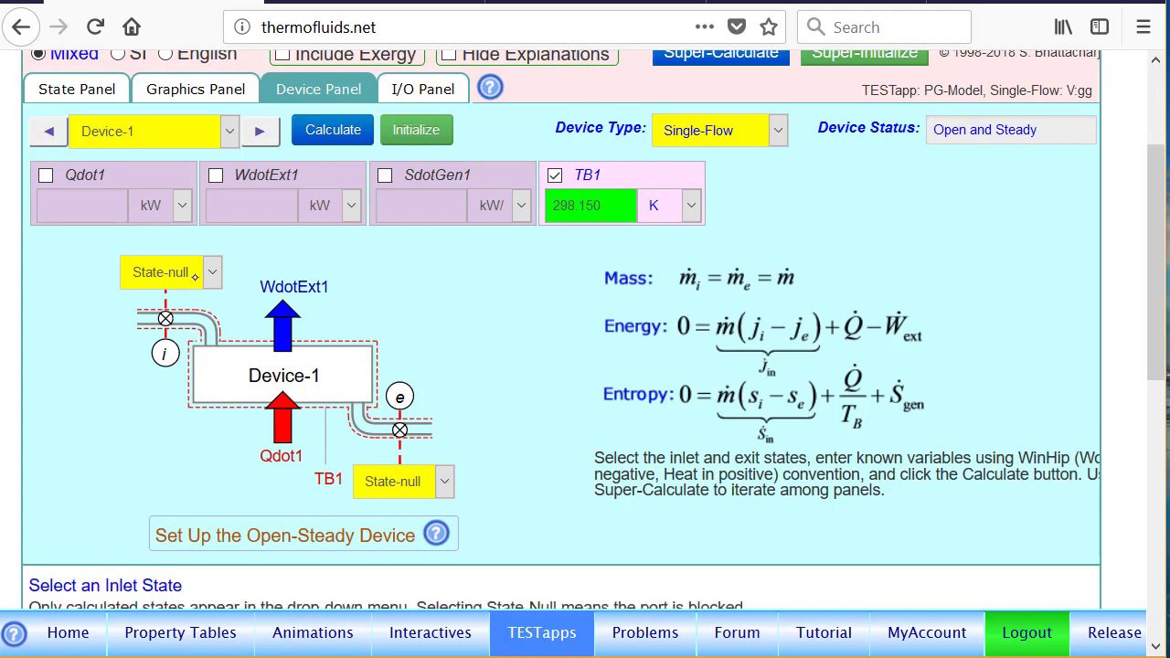
click(186, 278)
click(160, 355)
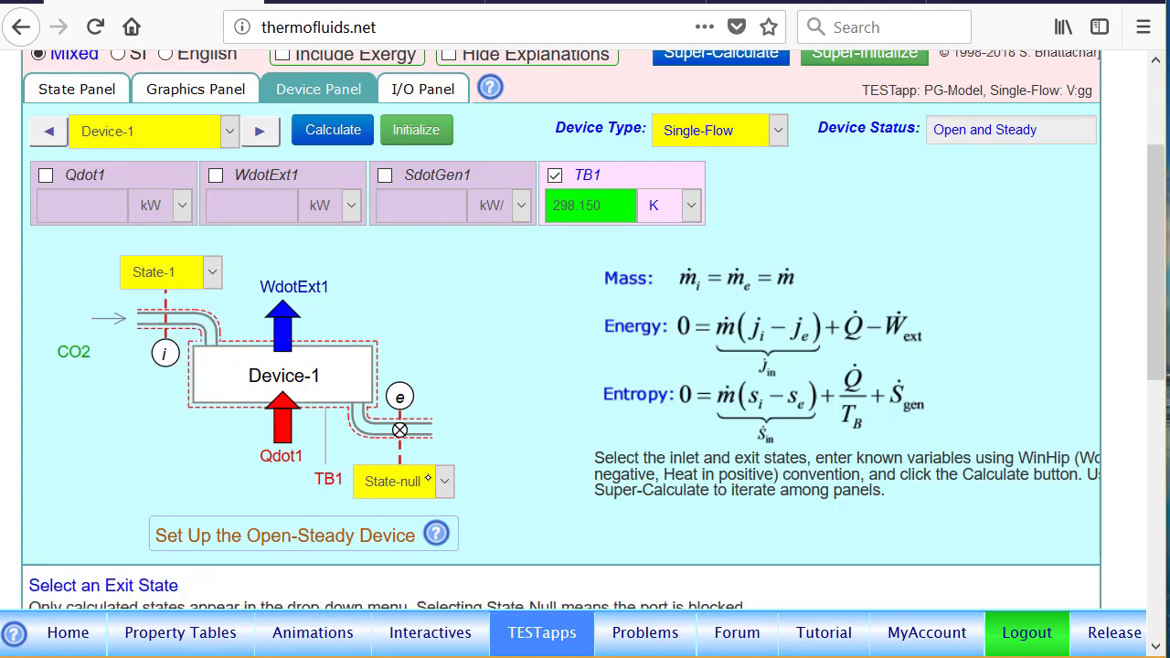
click(426, 480)
click(419, 401)
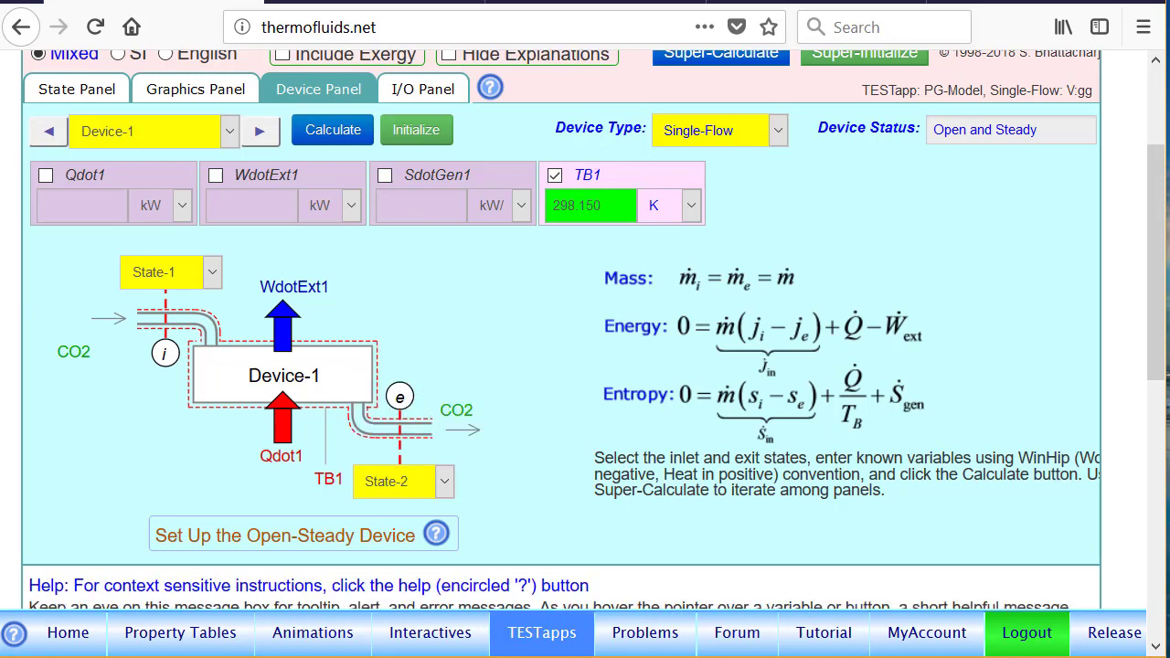
click(285, 175)
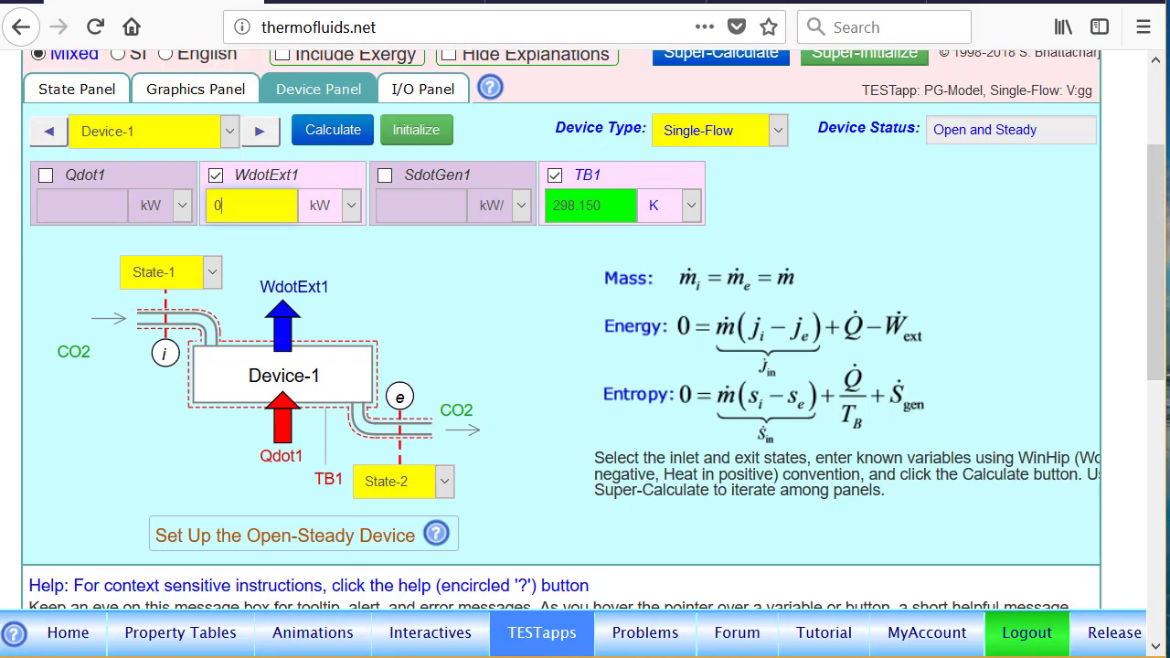
click(329, 133)
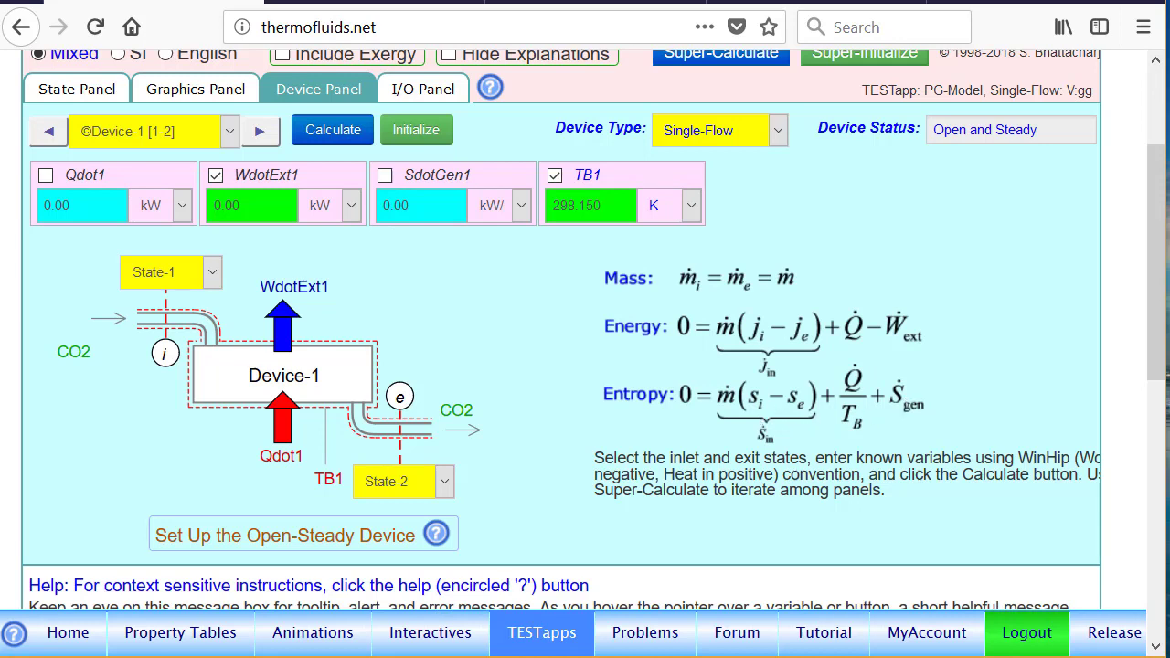
- Set up Device-2 with inlet State-1, exit State-3 and external work WdotExt2 of 0 kW, and calculate it
click(256, 133)
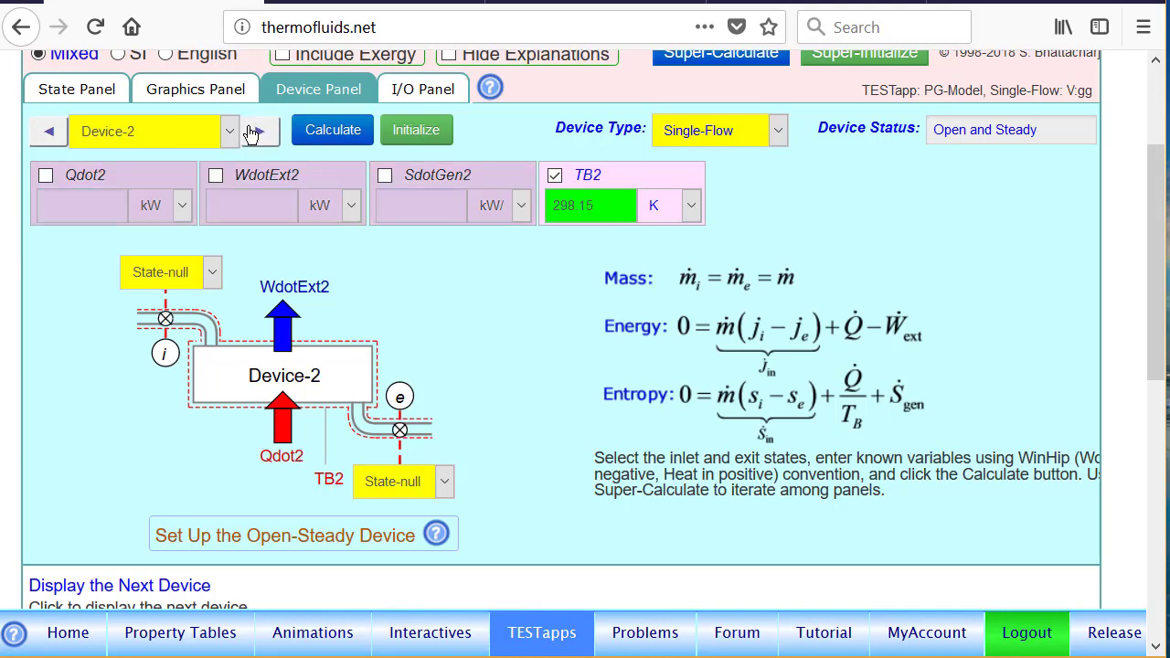
click(173, 272)
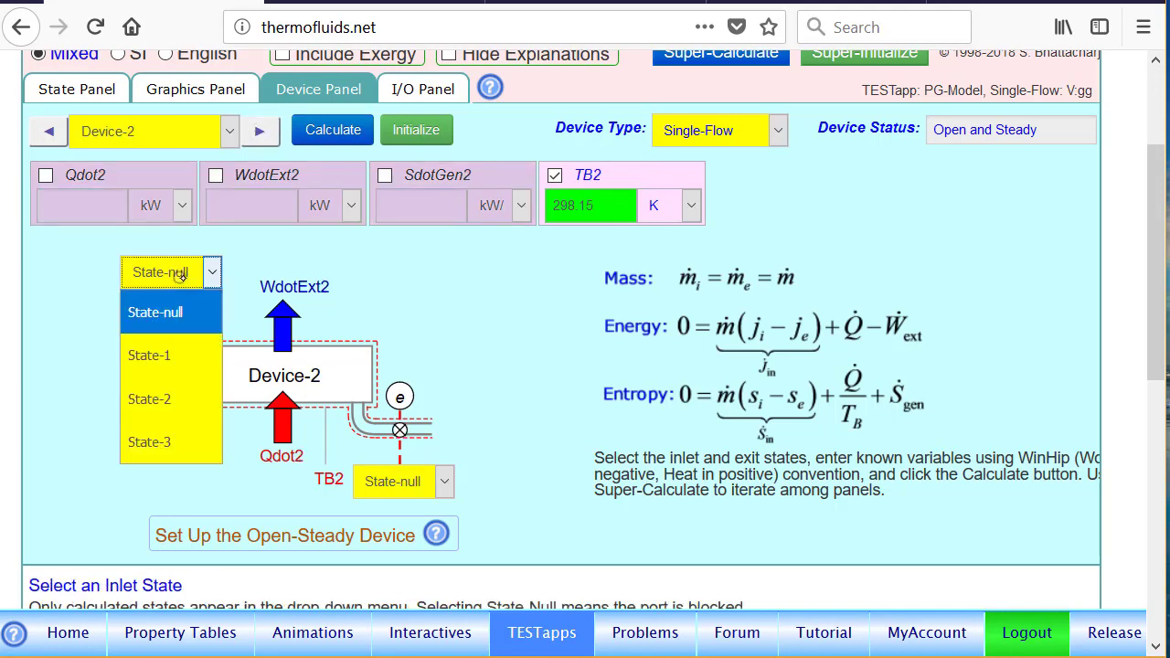
click(160, 352)
click(402, 481)
click(402, 442)
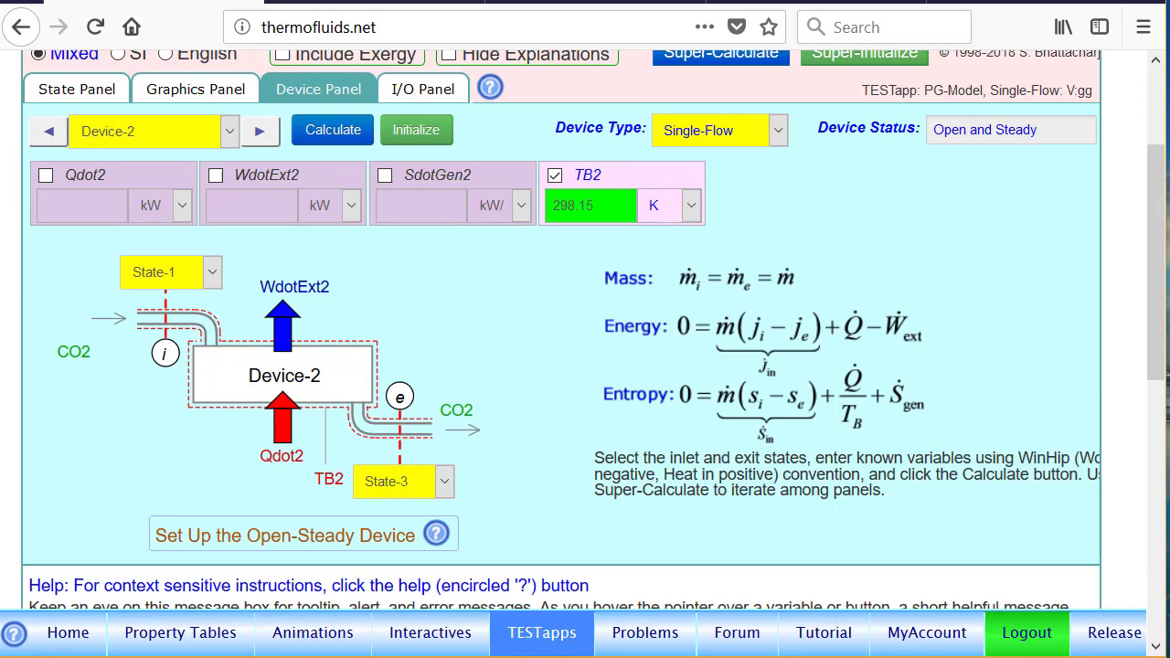
click(279, 180)
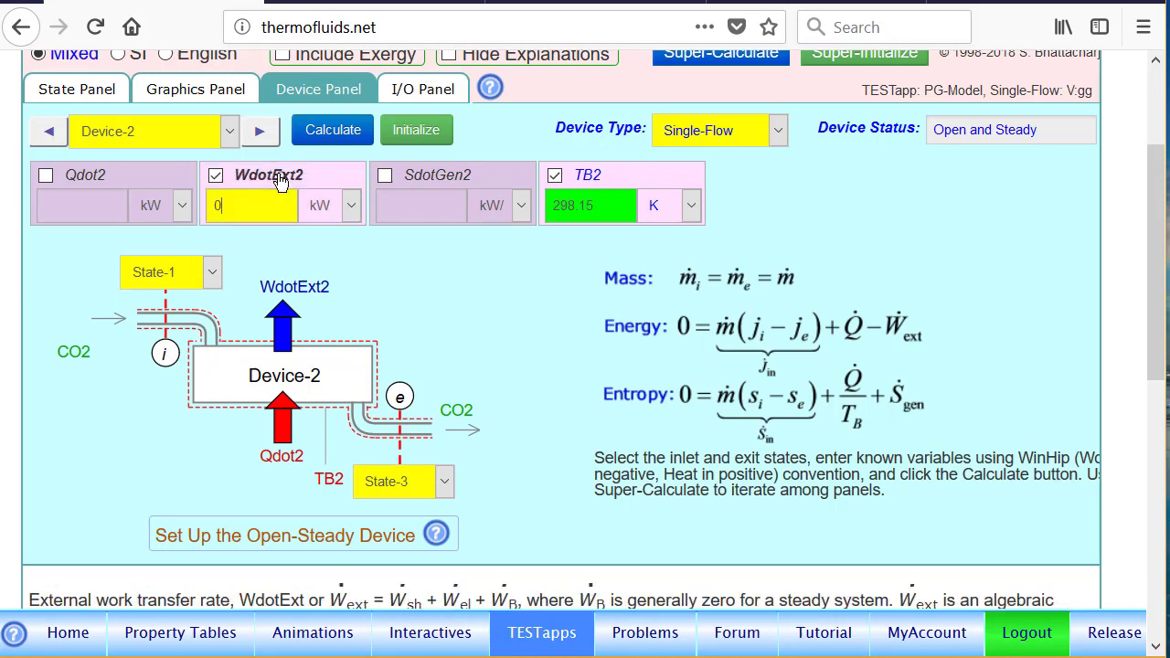
click(333, 130)
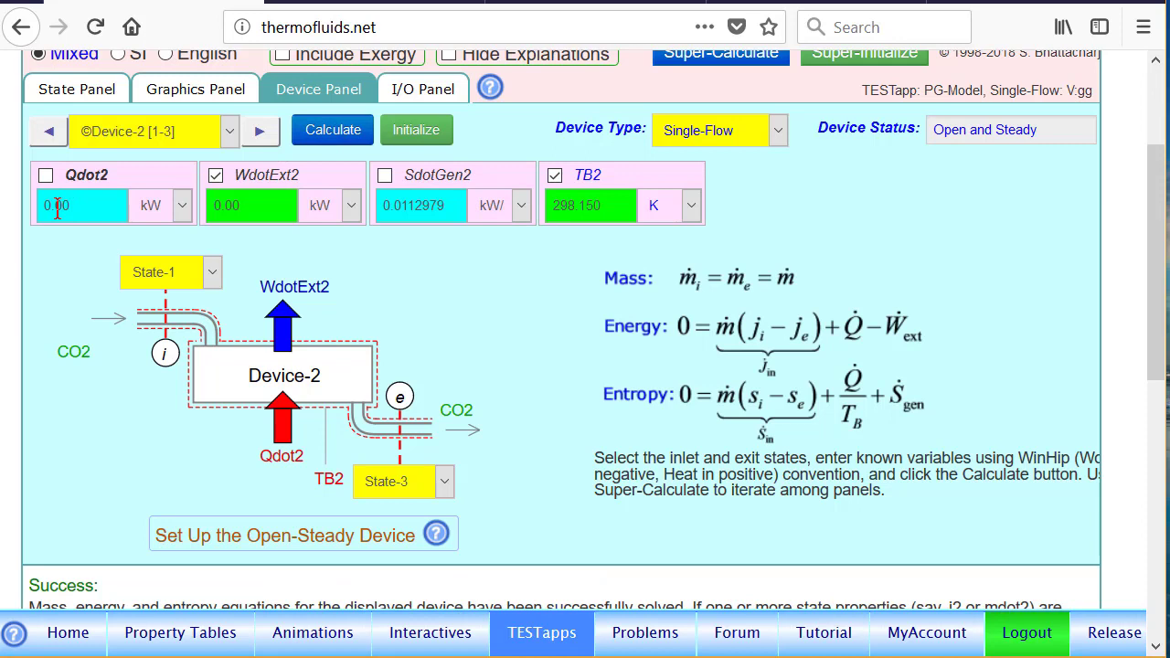
mouse_move(432, 229)
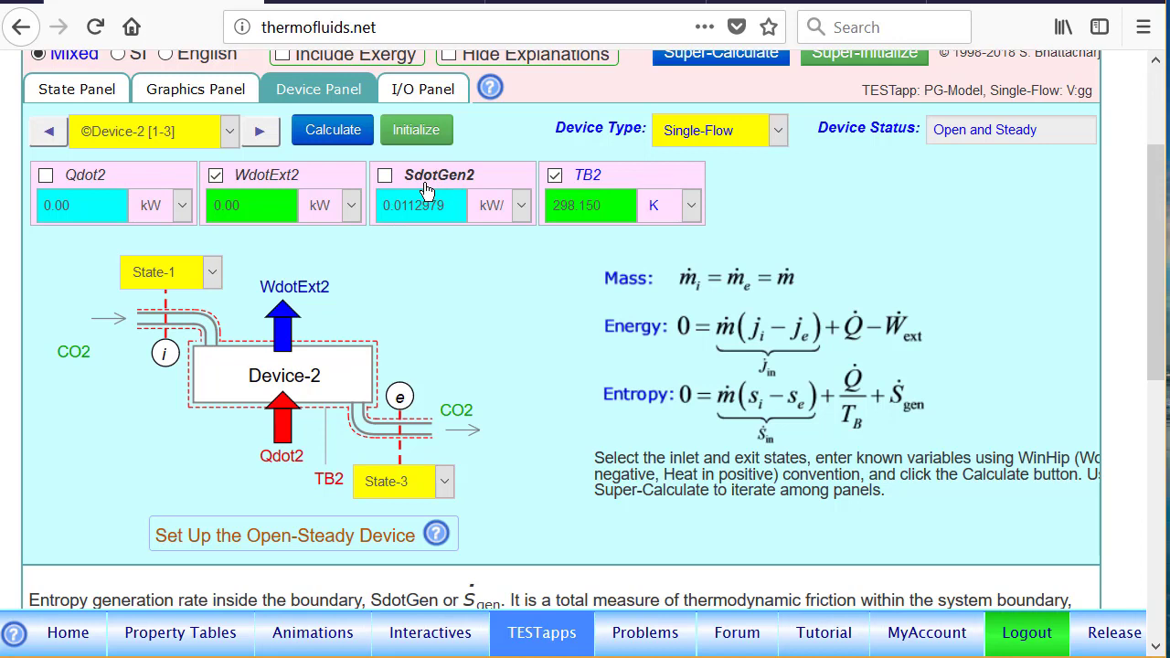
- Clear the I/O input area for user codes and evaluate State-3's exit kinetic energy with ke3 = j3-h3;
click(423, 89)
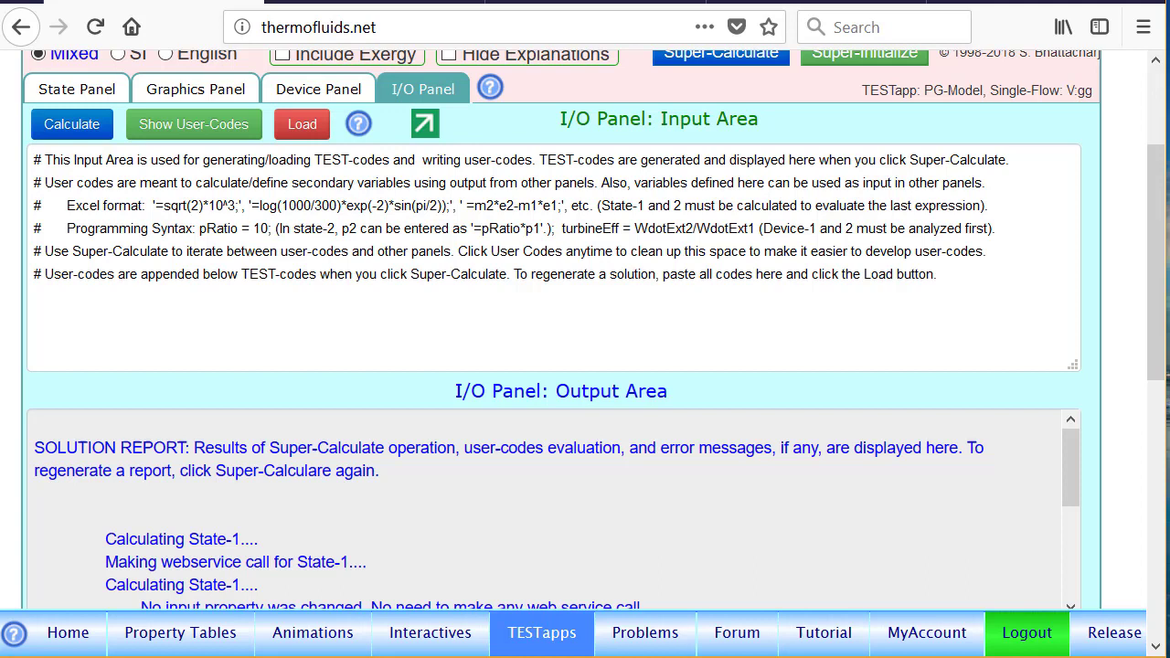
click(192, 125)
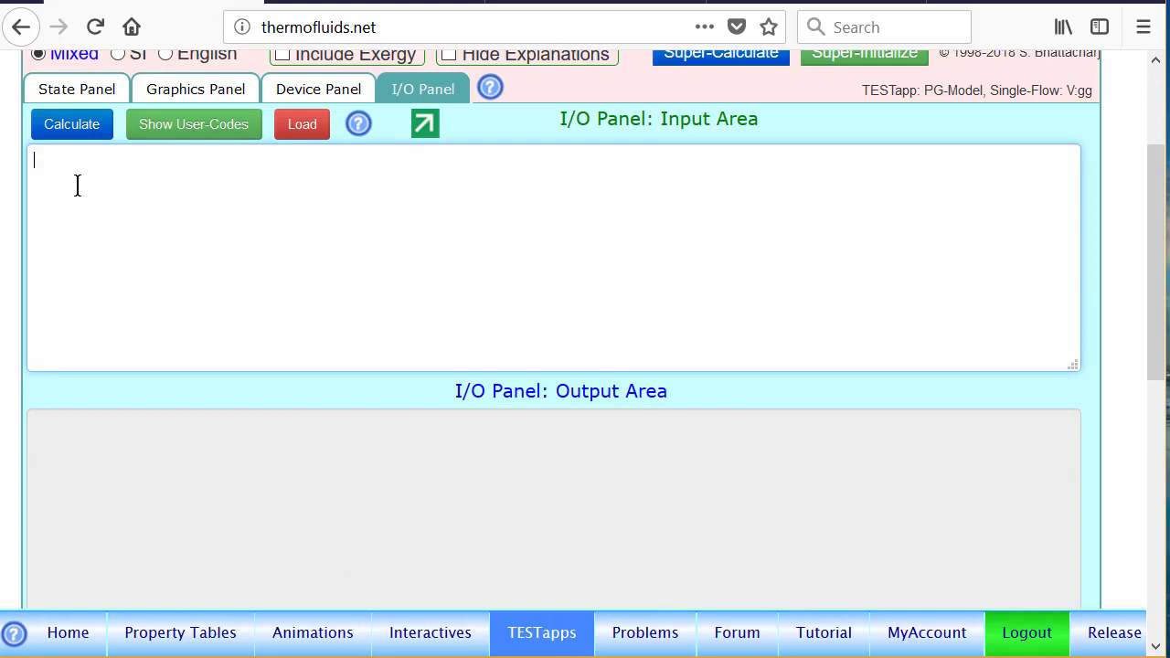
text(ke)
text(3 = j3-h3)
text(;)
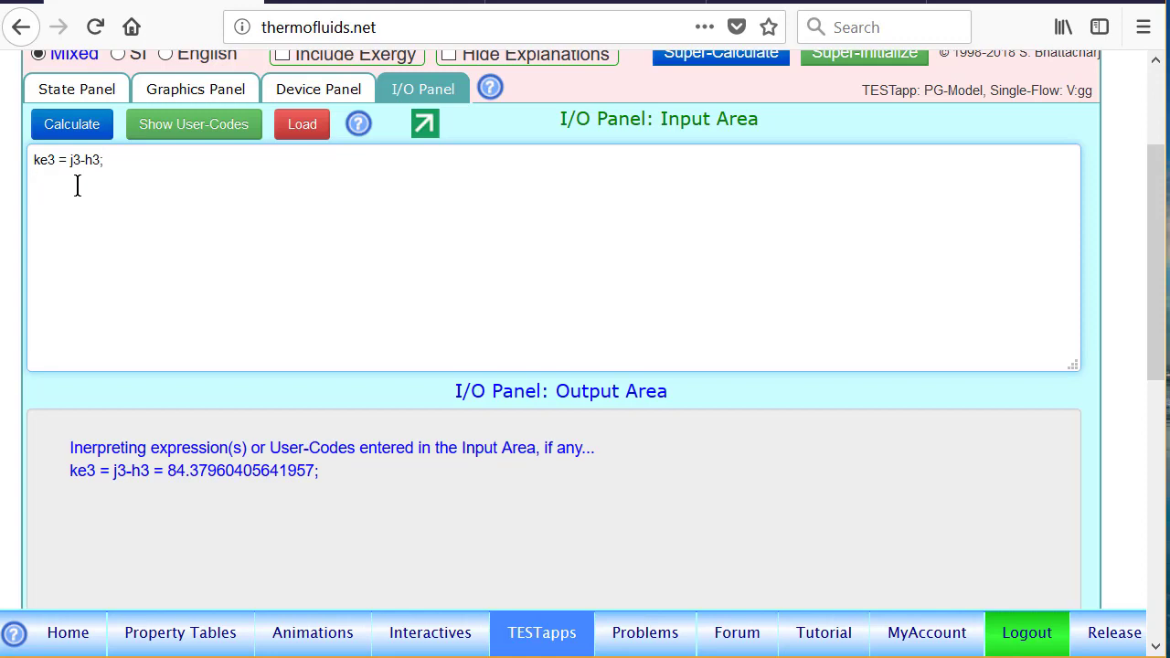
- Evaluate the isentropic kinetic energy with ke2 = j2 -h2; and the nozzle efficiency with etaN = ke3/ke2;
text(ke2 = j2 -h2;)
key(Return)
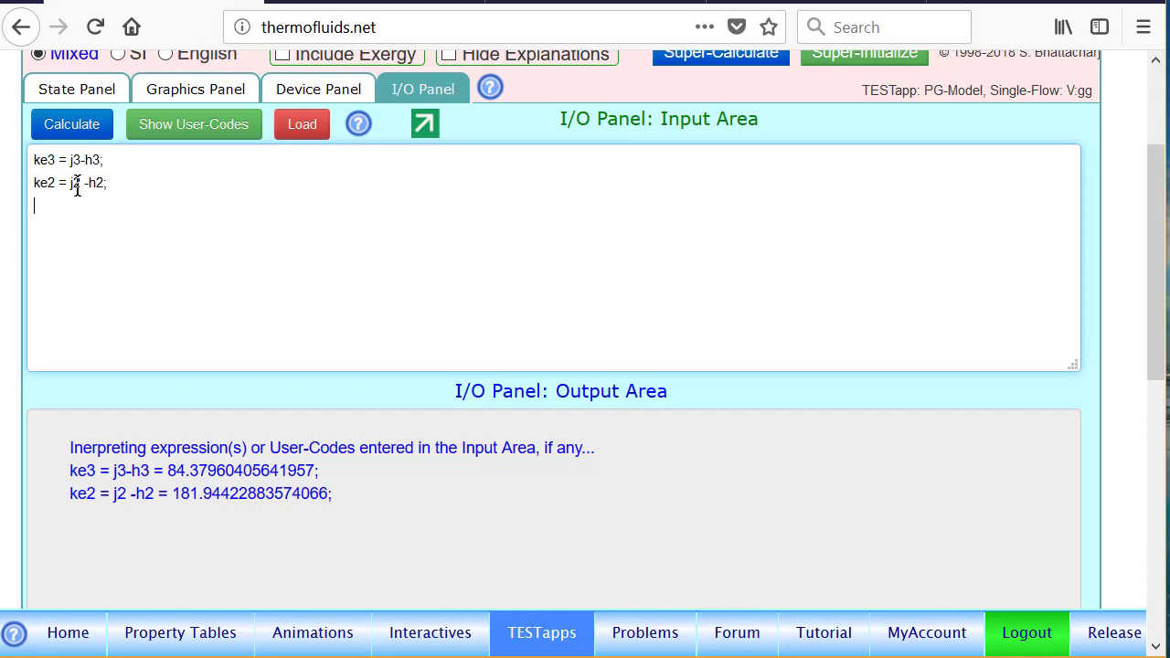
text(etaN = ke3/ke2;)
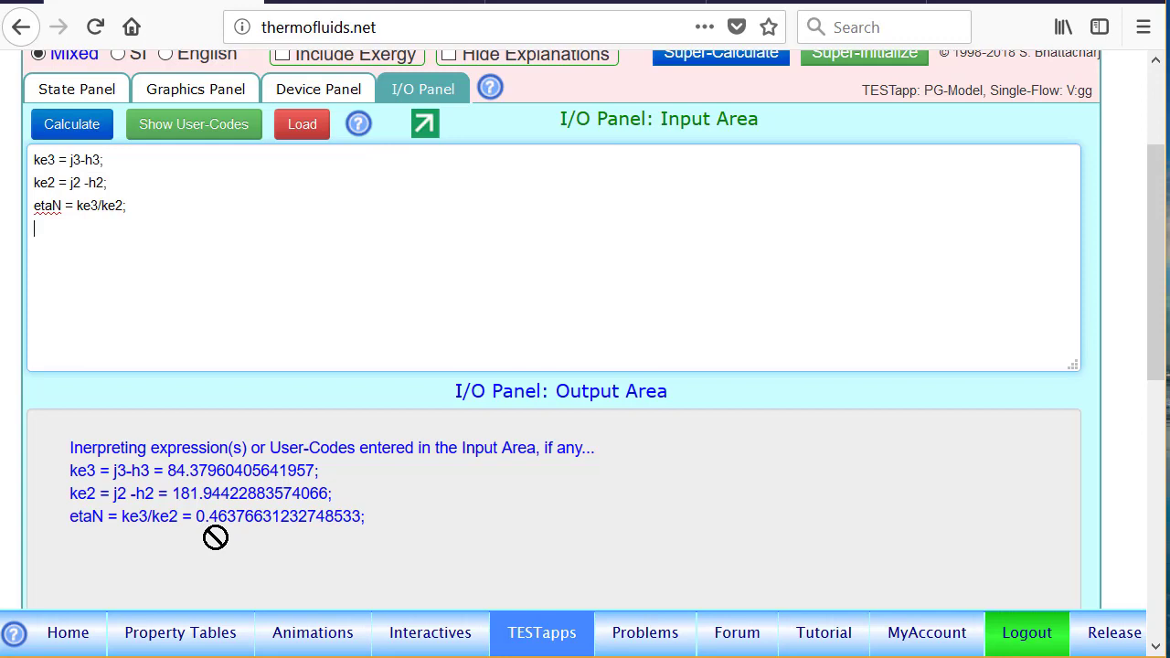
click(89, 263)
- Run Super-Calculate to generate the TEST-codes and detailed solution report, and review them
scroll(585, 329, up, 3)
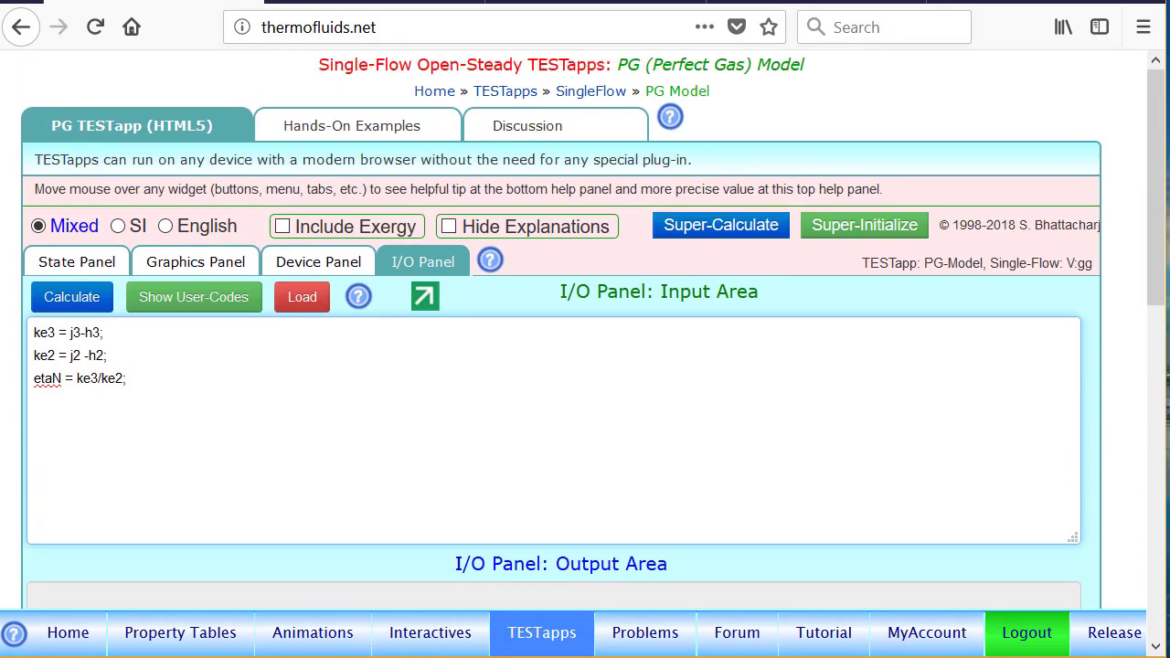
click(736, 229)
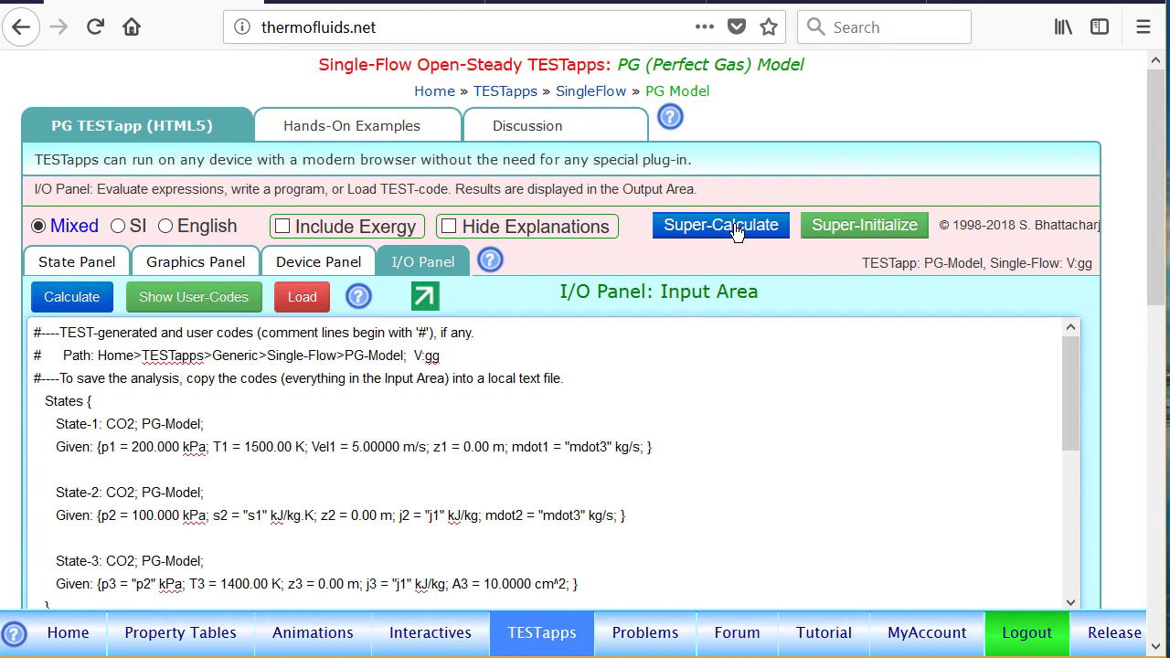
drag(1159, 259, 1160, 337)
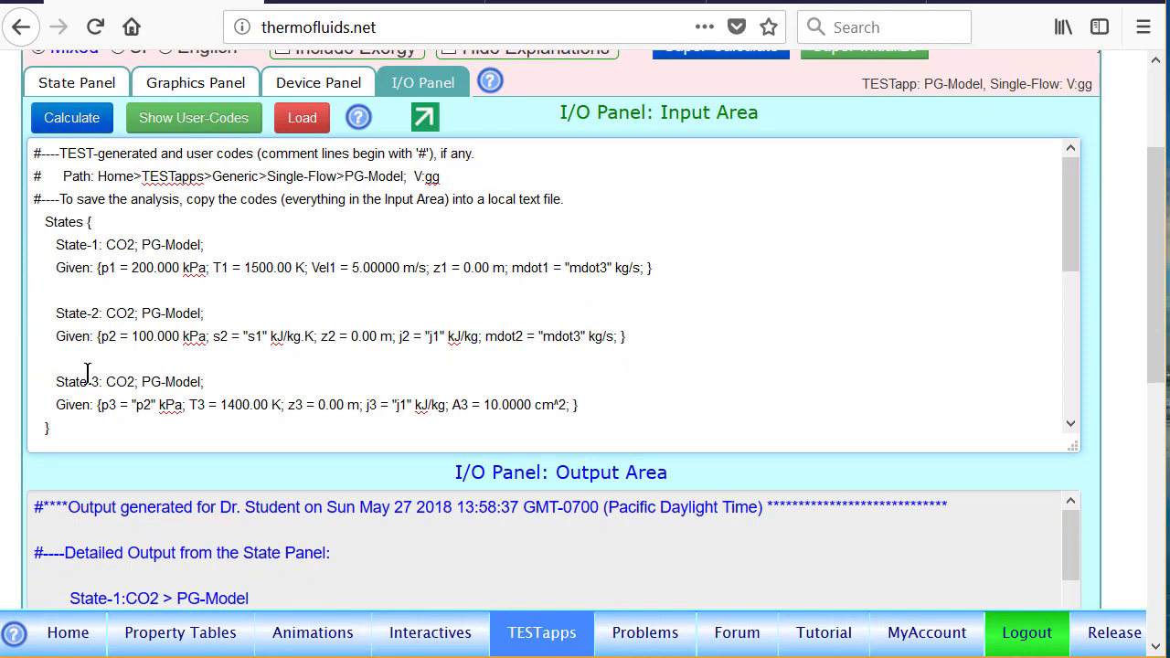
drag(1159, 169, 1159, 84)
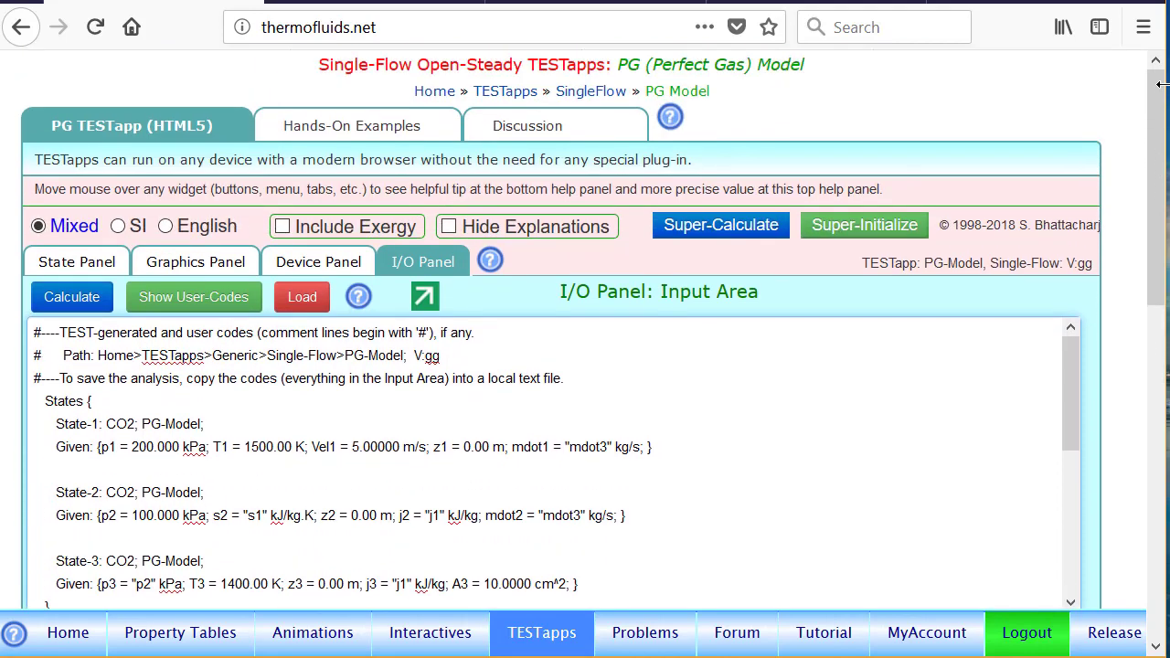